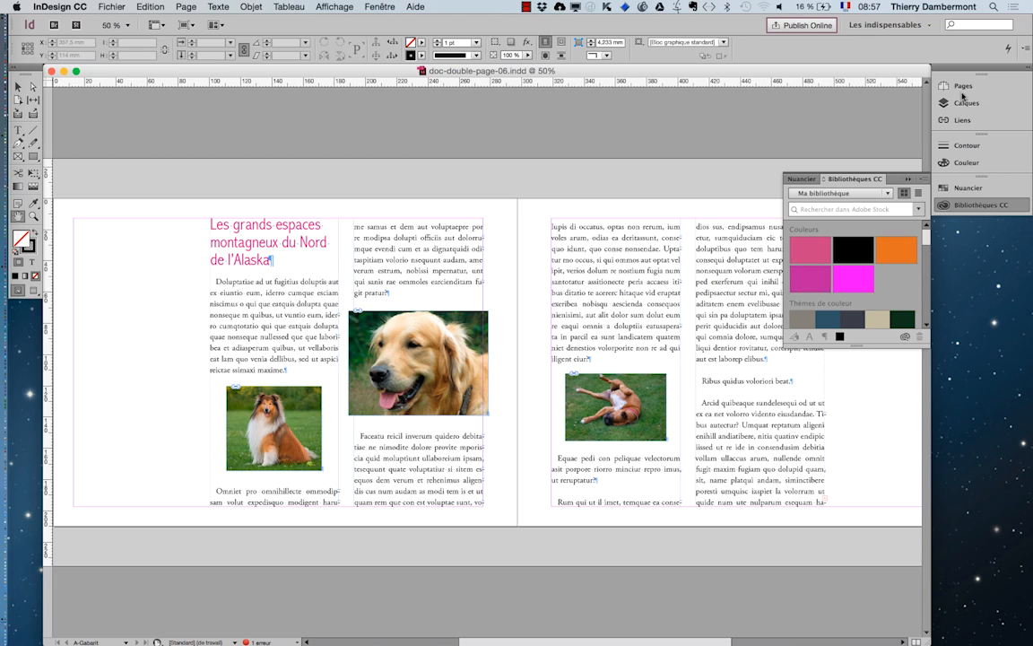
# Step: Show the Pages panel, lengthen it to display the spreads up to 62-63, and enlarge its master page area
pyautogui.click(952, 86)
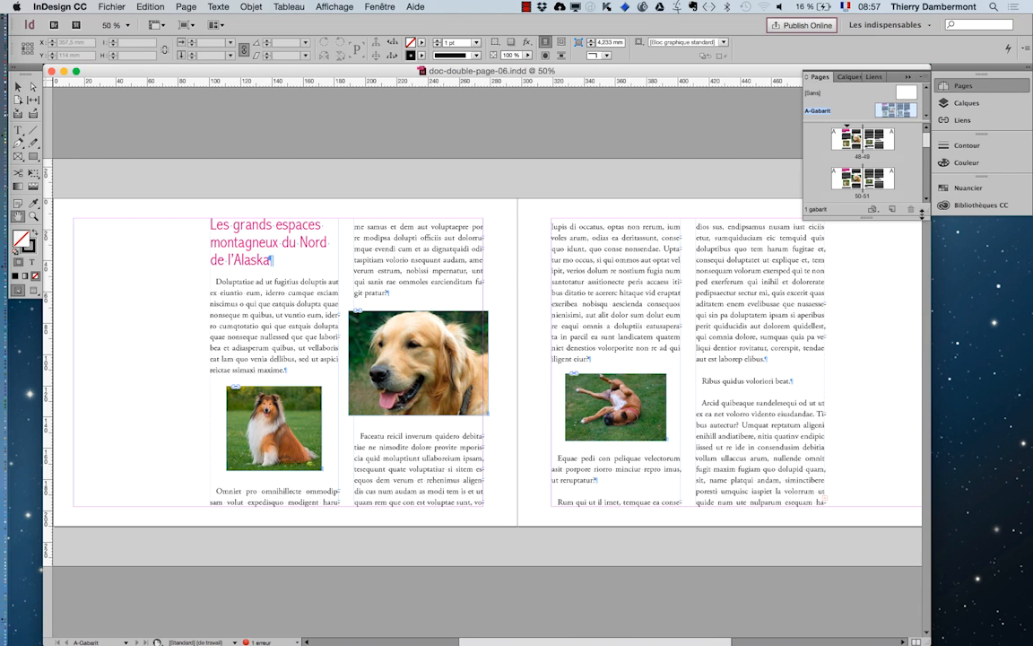
pyautogui.moveTo(924, 214); pyautogui.dragTo(924, 461)
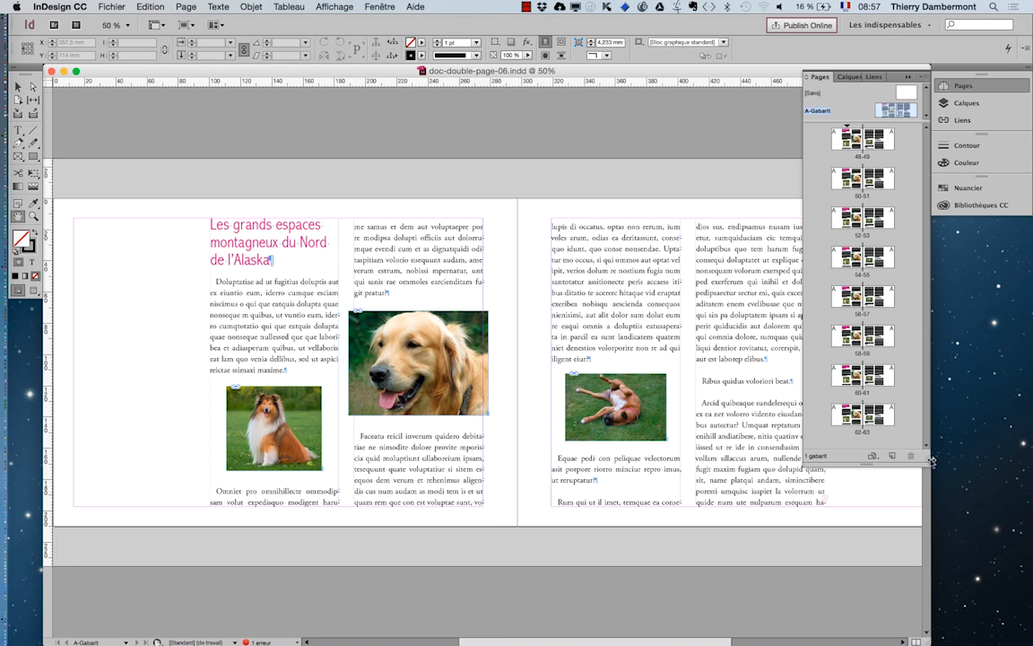
pyautogui.moveTo(923, 459); pyautogui.dragTo(923, 536)
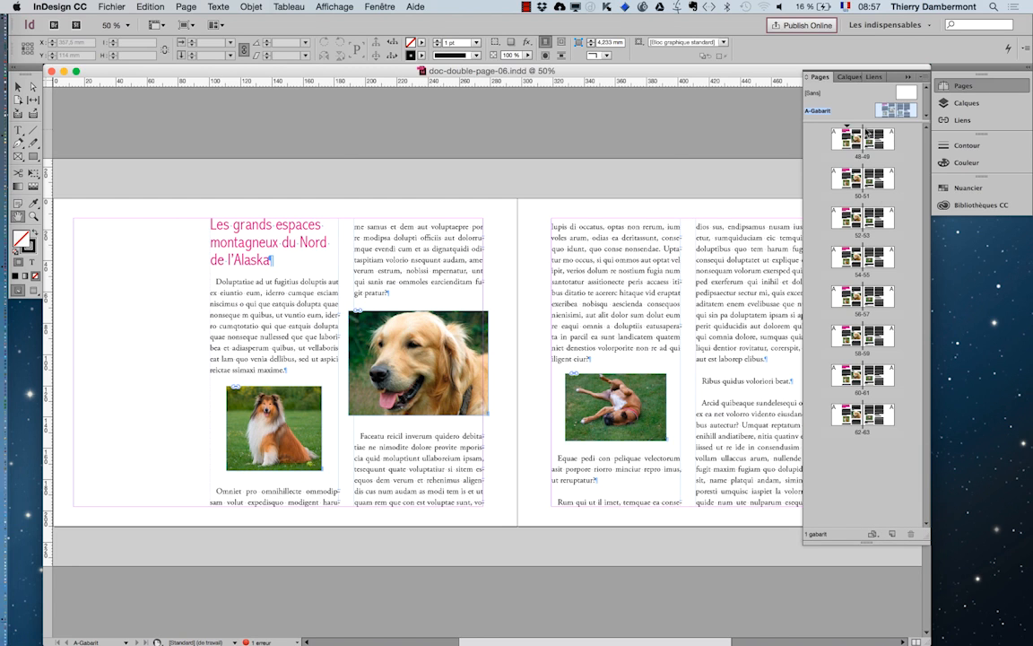
pyautogui.moveTo(868, 124); pyautogui.dragTo(864, 167)
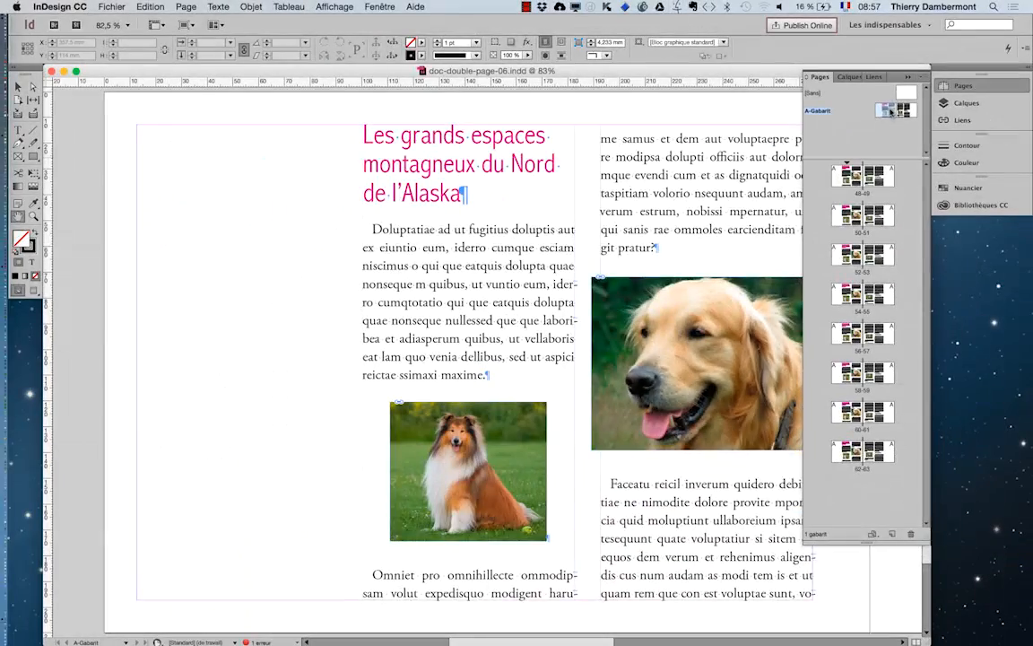
# Step: Select the two-column text frame holding the pink heading on A-Gabarit and display the paragraph styles panel above the page
pyautogui.press('super+minus')
pyautogui.press('super+minus')
pyautogui.press('super+minus')
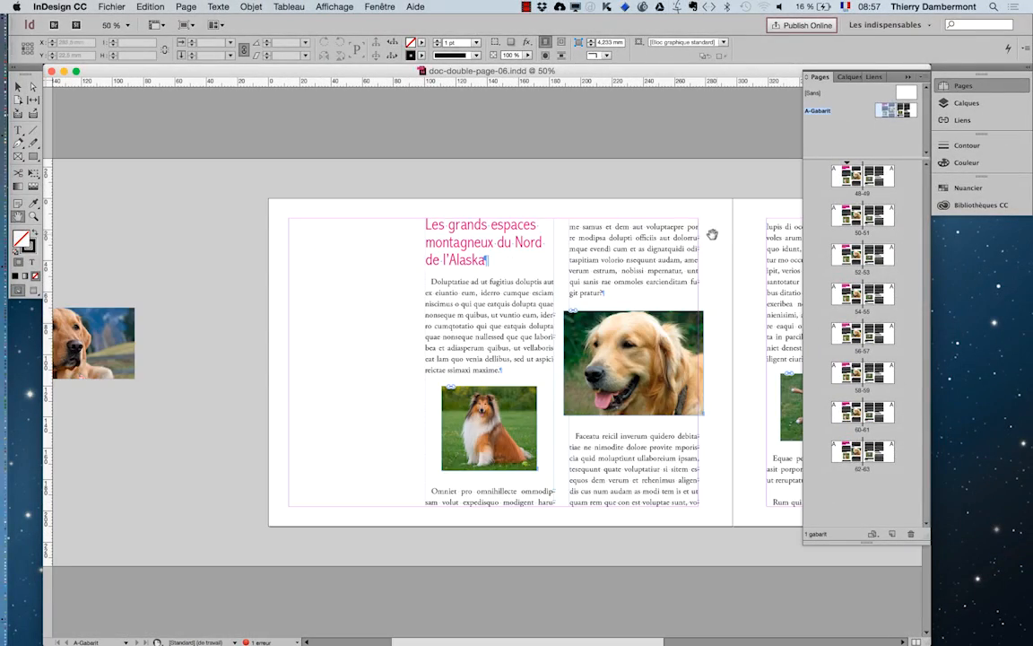
pyautogui.moveTo(644, 290); pyautogui.dragTo(389, 296)
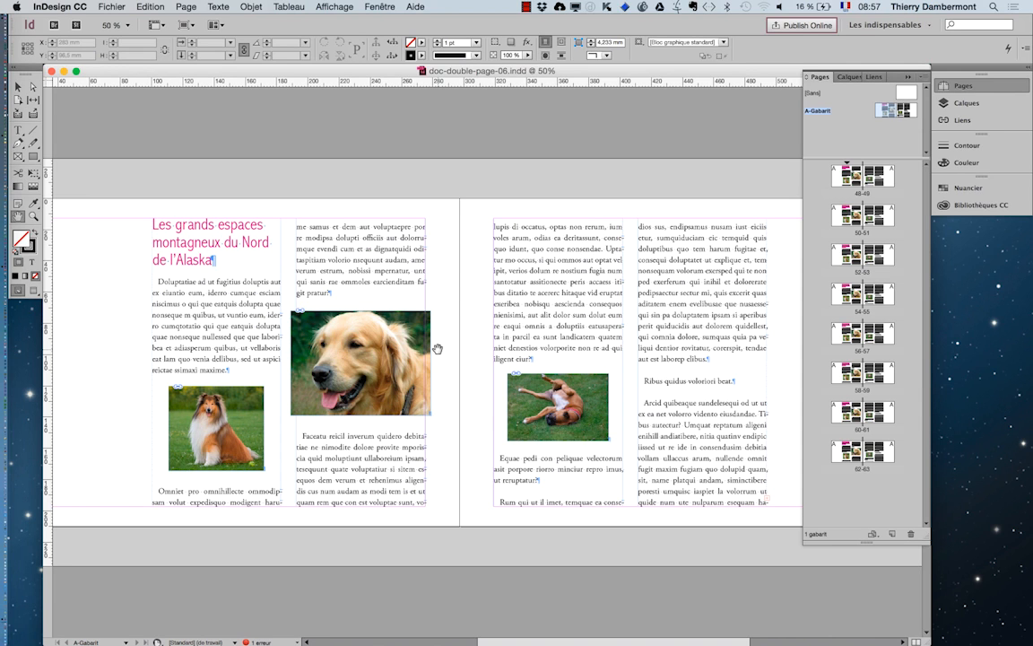
pyautogui.click(17, 86)
pyautogui.click(229, 254)
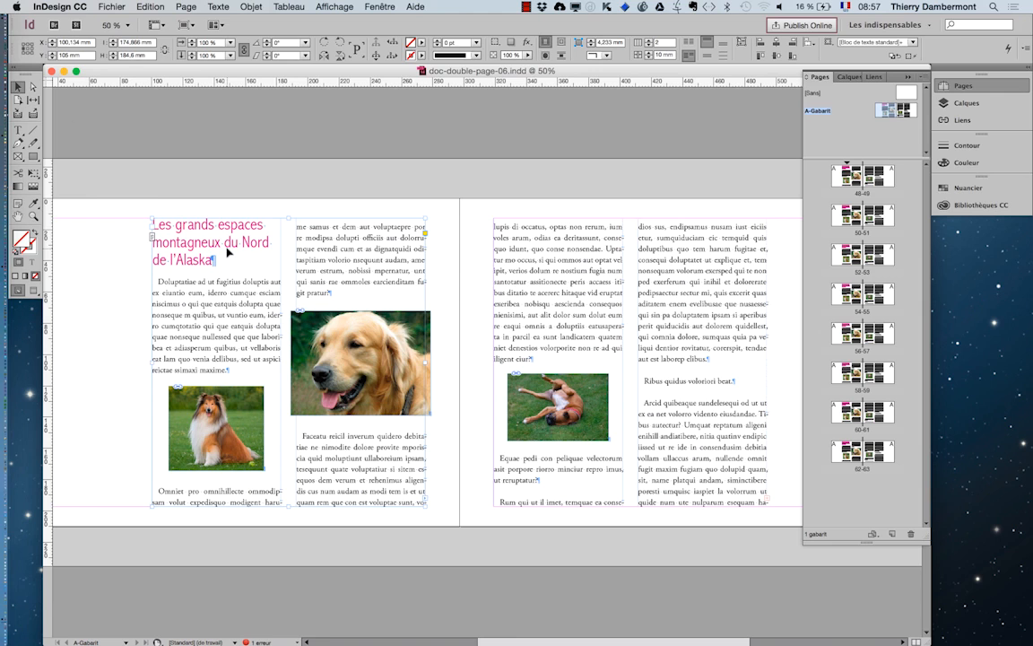
pyautogui.click(218, 7)
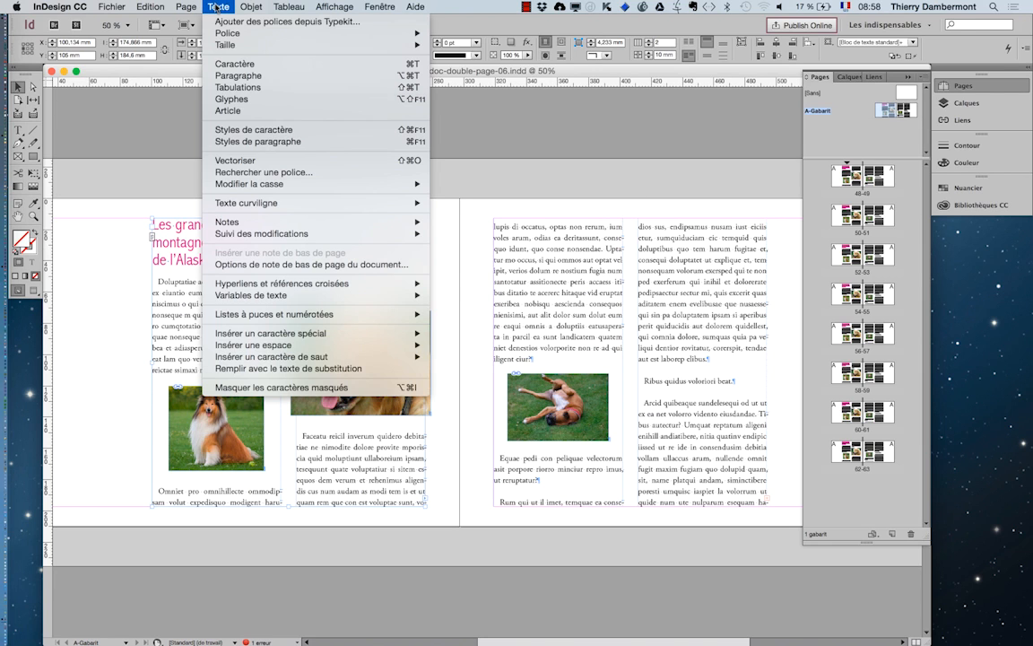
pyautogui.click(247, 143)
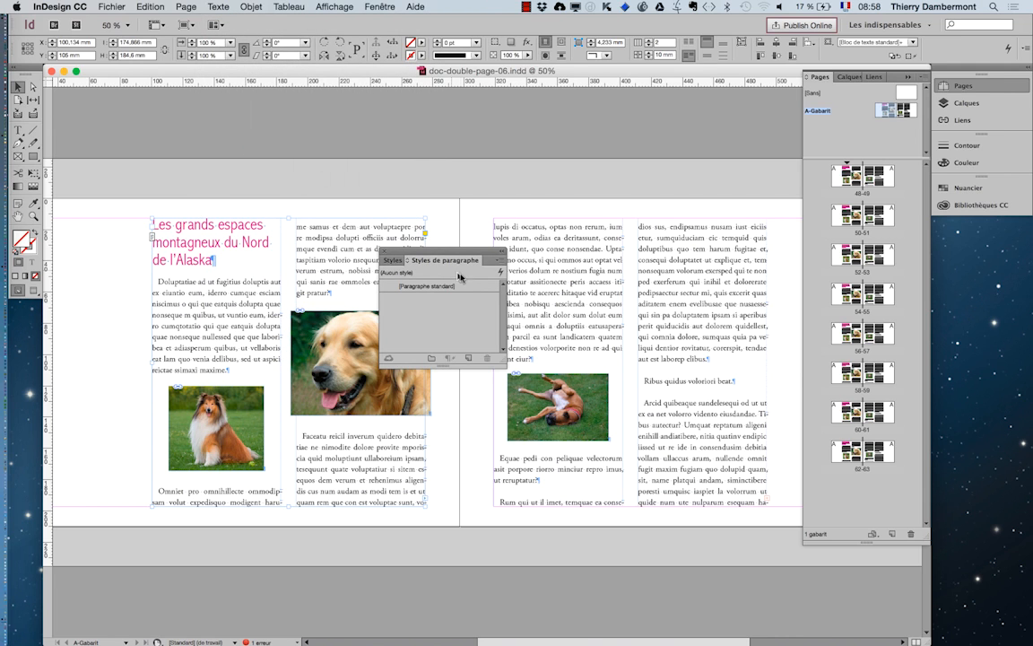
pyautogui.moveTo(462, 247); pyautogui.dragTo(636, 130)
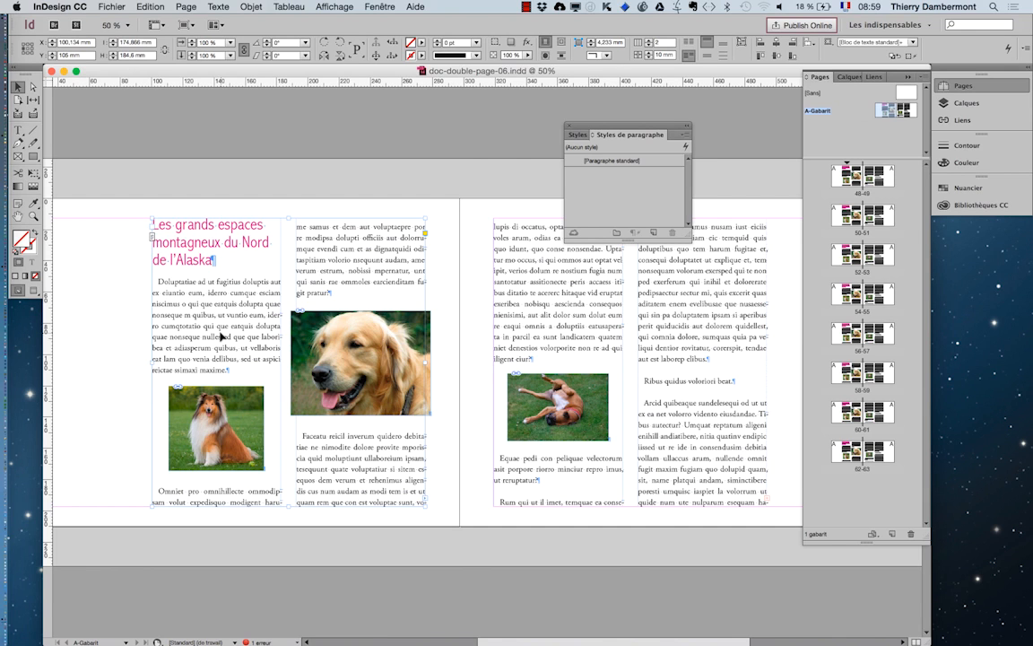
# Step: Detach the tools panel, move the paragraph styles near the pink heading, and place a Type tool cursor inside the heading
pyautogui.moveTo(54, 78)
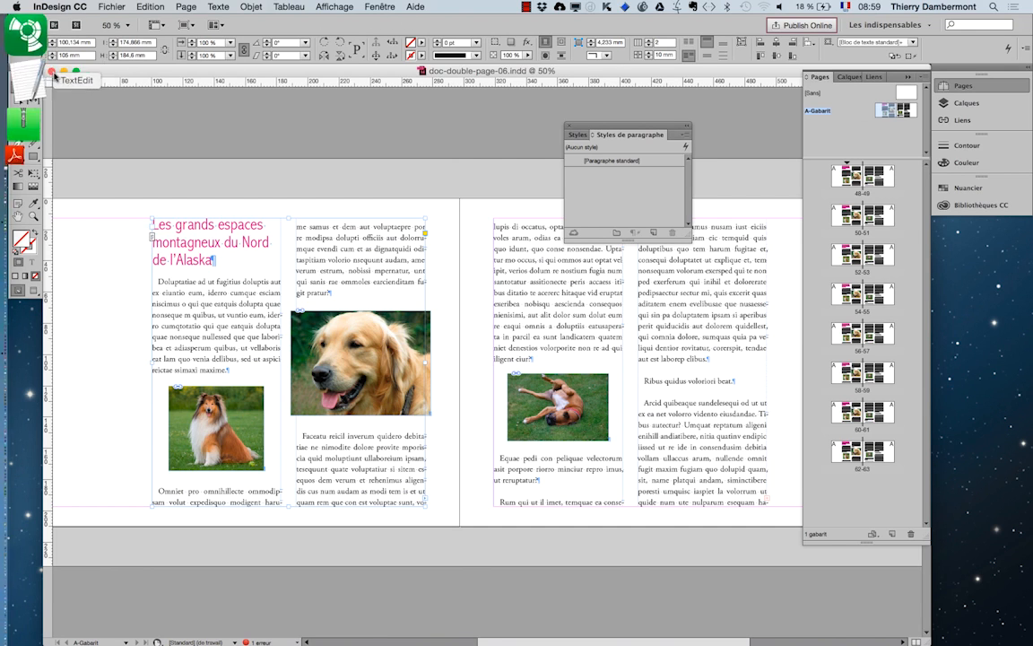
pyautogui.moveTo(24, 65); pyautogui.dragTo(70, 104)
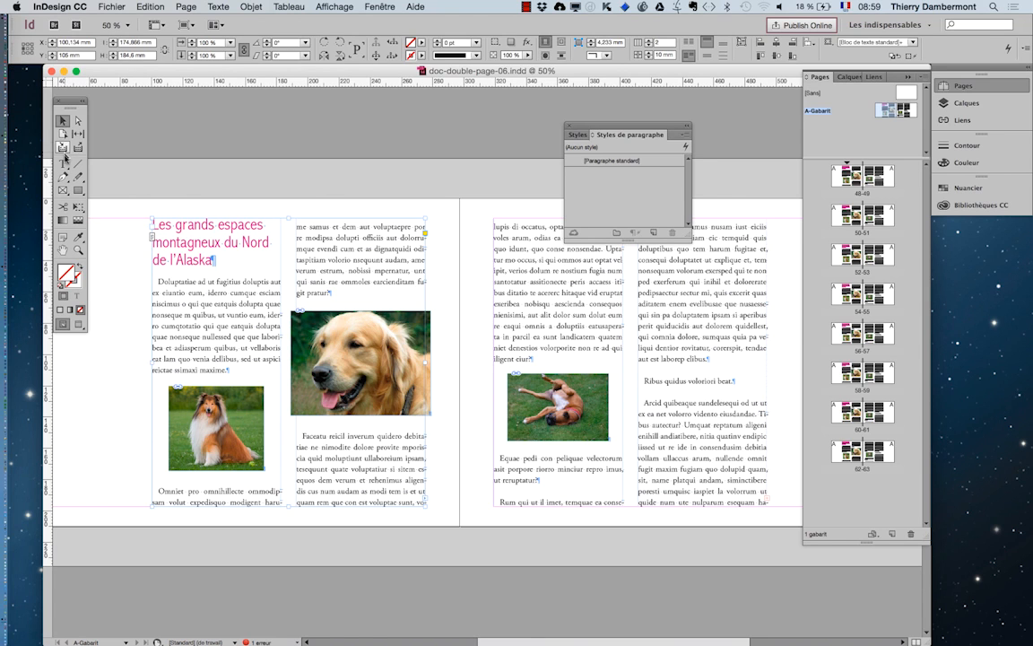
pyautogui.click(63, 163)
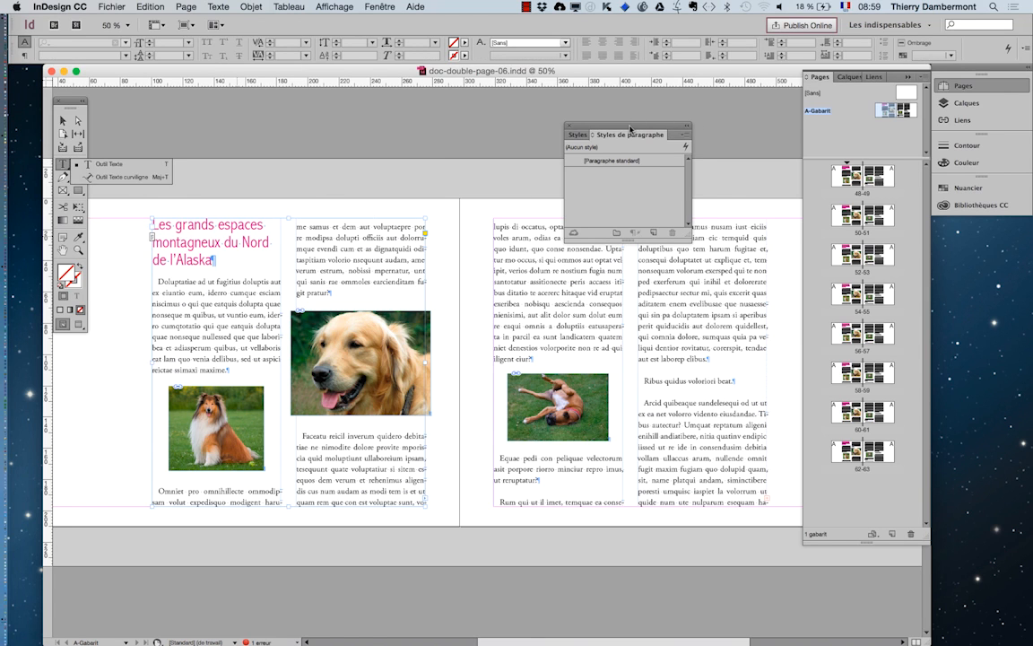
pyautogui.moveTo(630, 128); pyautogui.dragTo(417, 179)
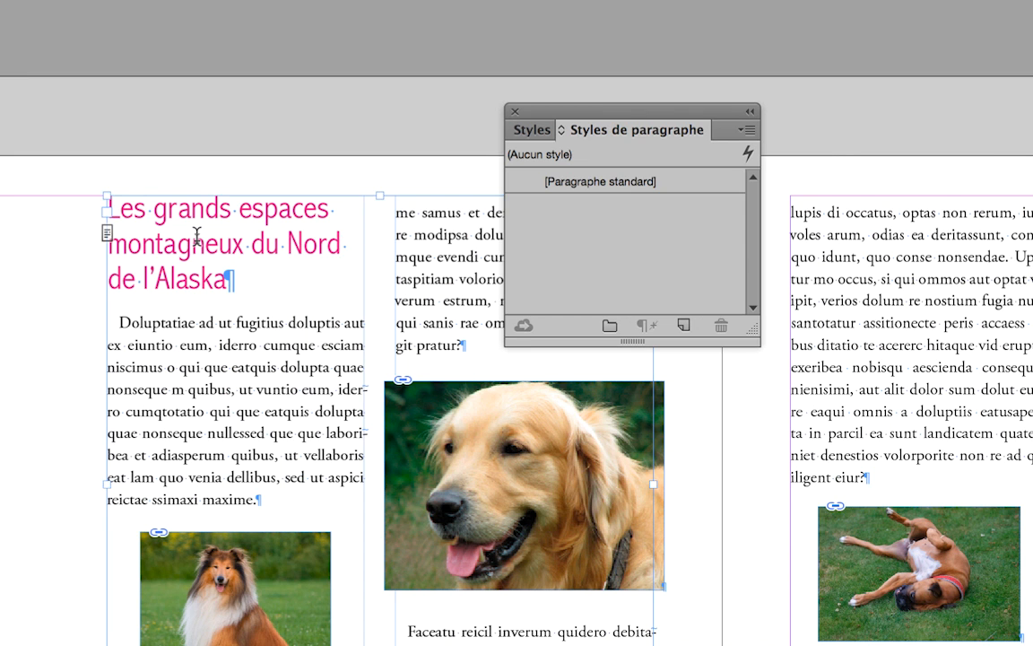
pyautogui.click(197, 241)
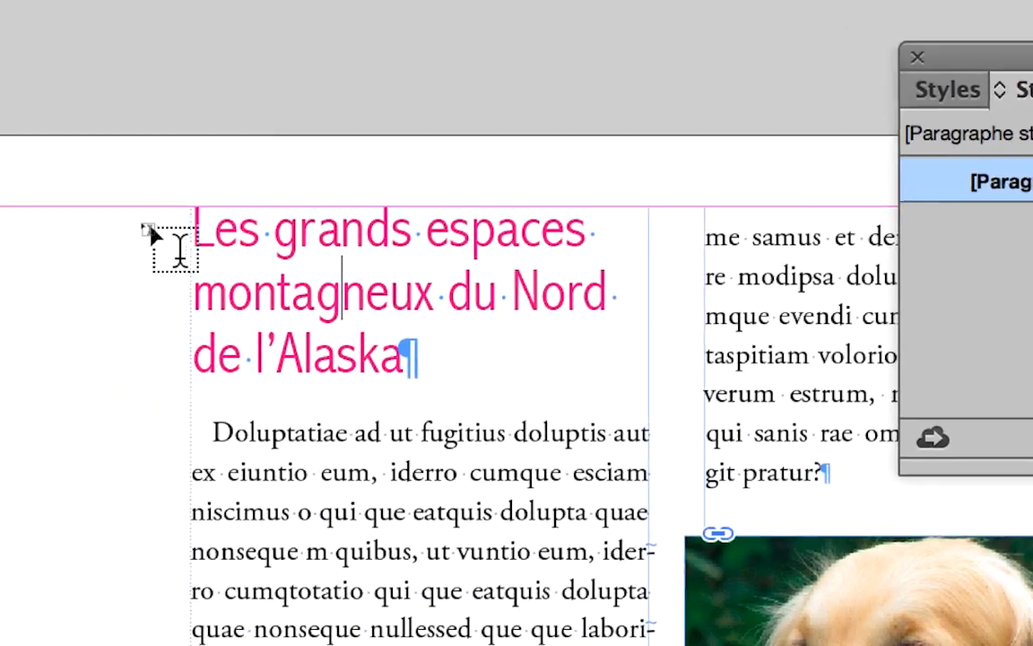
# Step: Select the entire three-line pink heading, and reduce the selection to a text cursor inside it
pyautogui.moveTo(166, 219); pyautogui.dragTo(319, 301)
pyautogui.moveTo(202, 247); pyautogui.dragTo(213, 246)
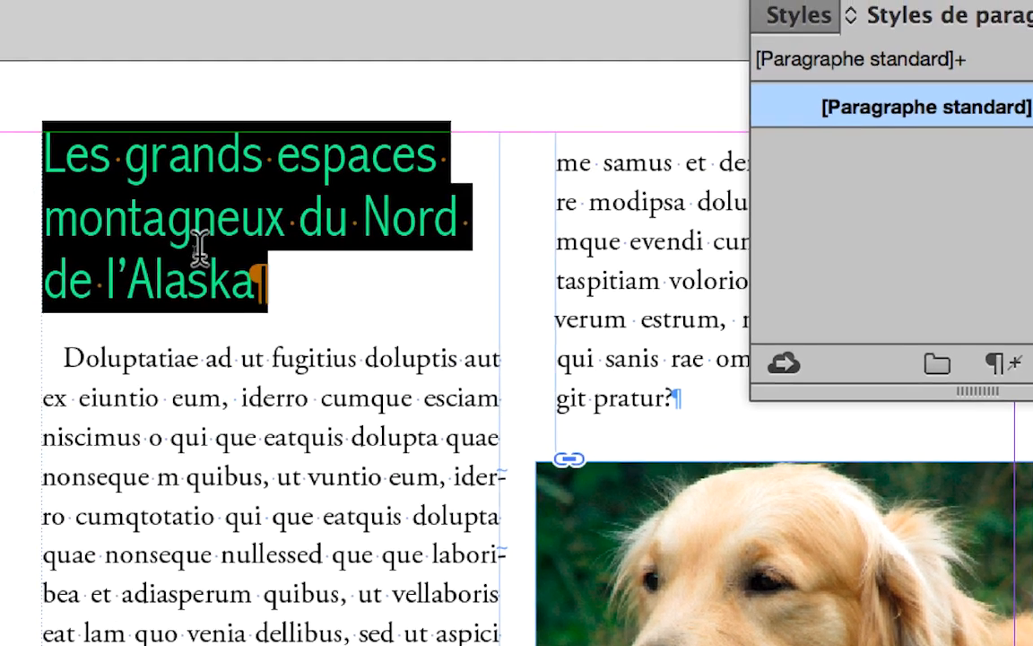
pyautogui.click(132, 199)
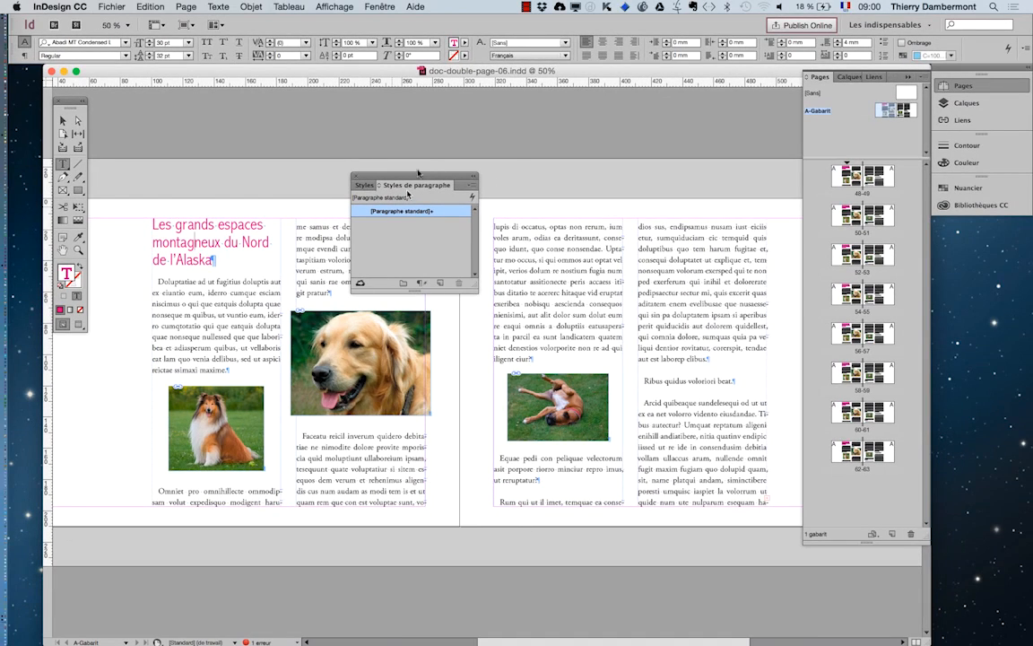
# Step: Start a new paragraph style from the pink heading and move the style dialog so the heading stays in view
pyautogui.moveTo(433, 176); pyautogui.dragTo(534, 119)
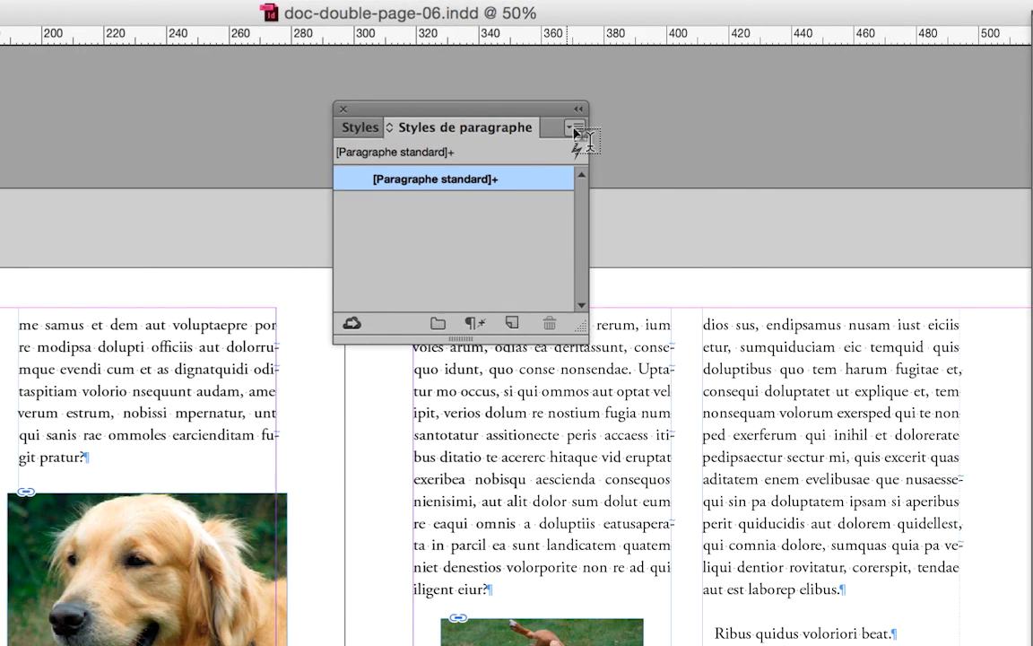
pyautogui.click(575, 131)
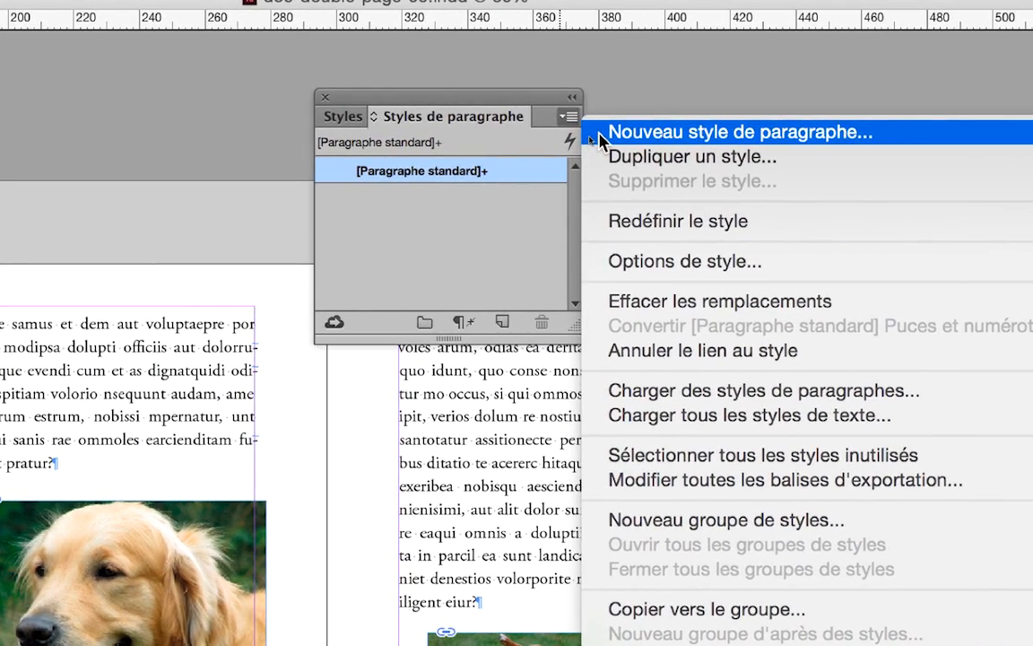
pyautogui.click(599, 135)
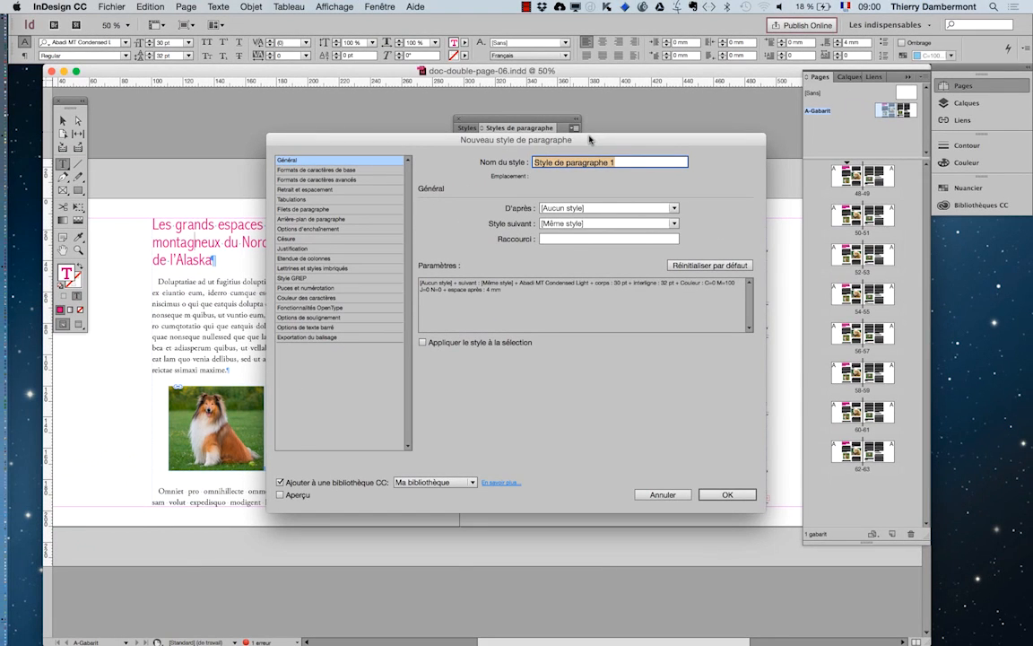
pyautogui.moveTo(391, 144); pyautogui.dragTo(451, 133)
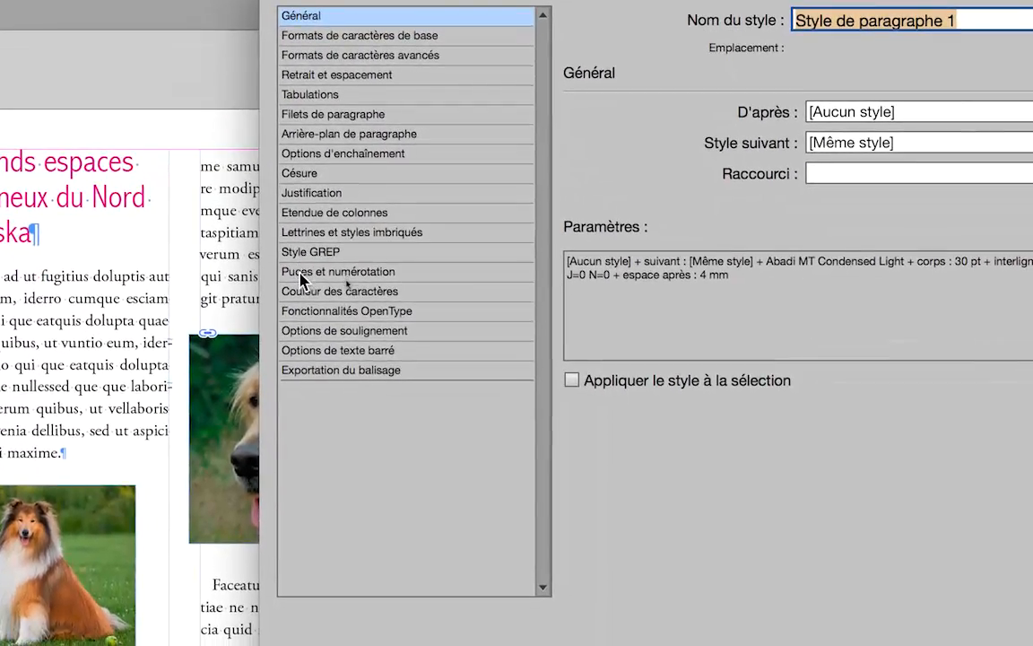
# Step: Review the new style's character colour, basic character formats, and indents and spacing
pyautogui.click(308, 288)
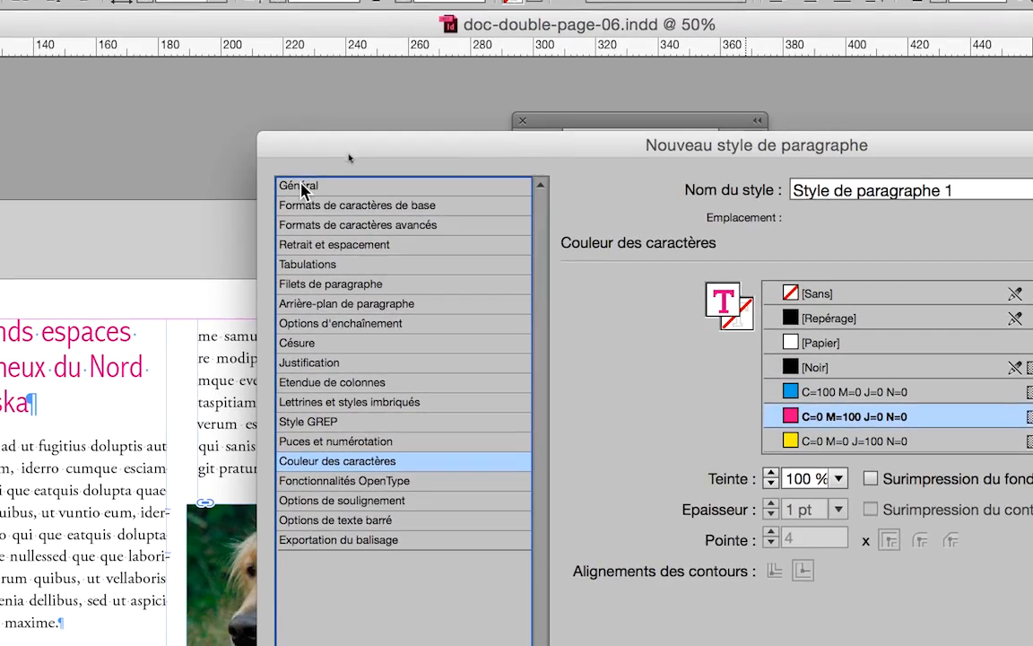
pyautogui.click(304, 203)
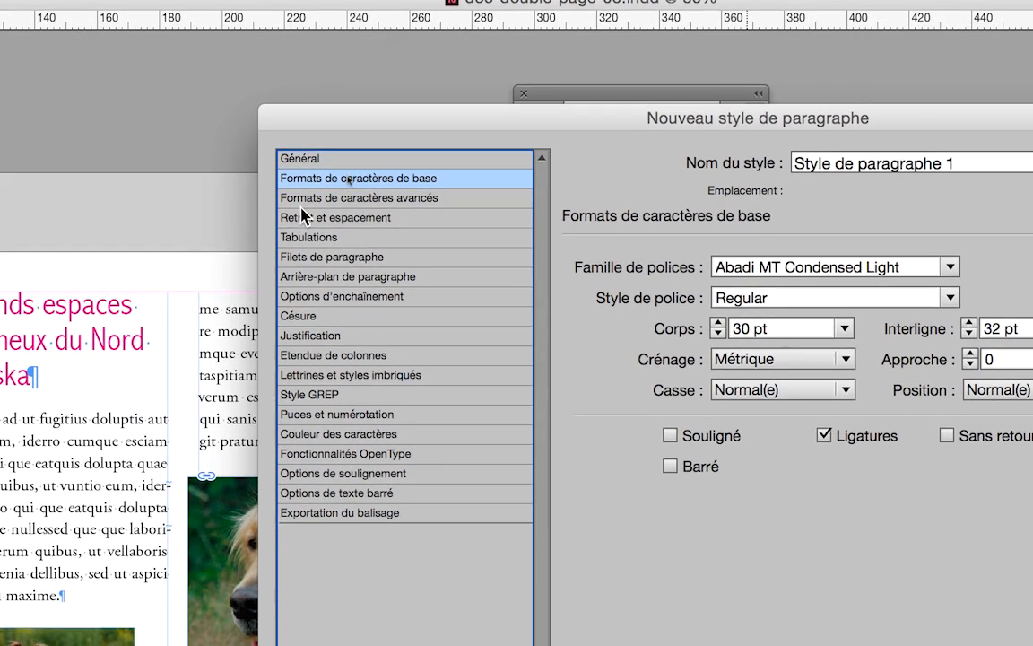
pyautogui.click(305, 224)
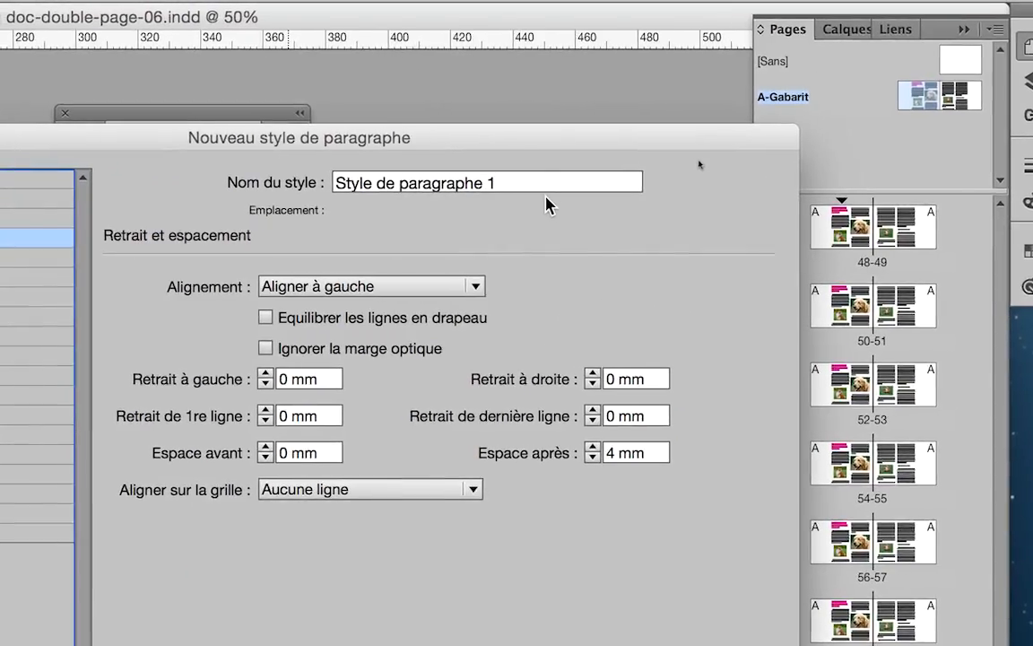
# Step: Name the new paragraph style "Titre de premier niveau"
pyautogui.click(510, 193)
pyautogui.moveTo(509, 194); pyautogui.dragTo(343, 195)
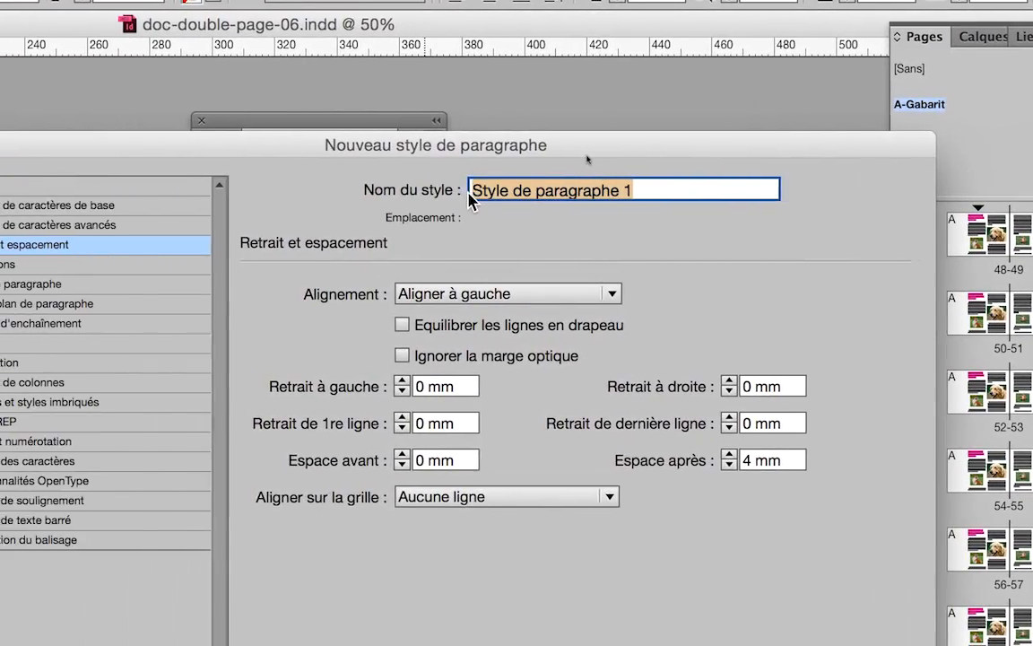
pyautogui.write('Titre de pre')
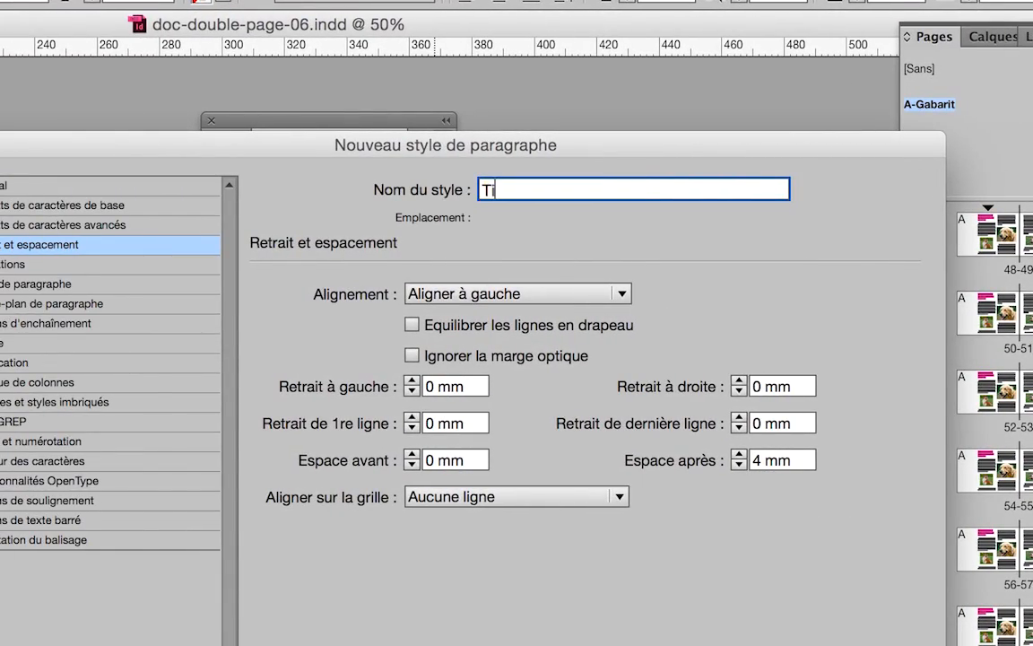
pyautogui.write('mier niveau')
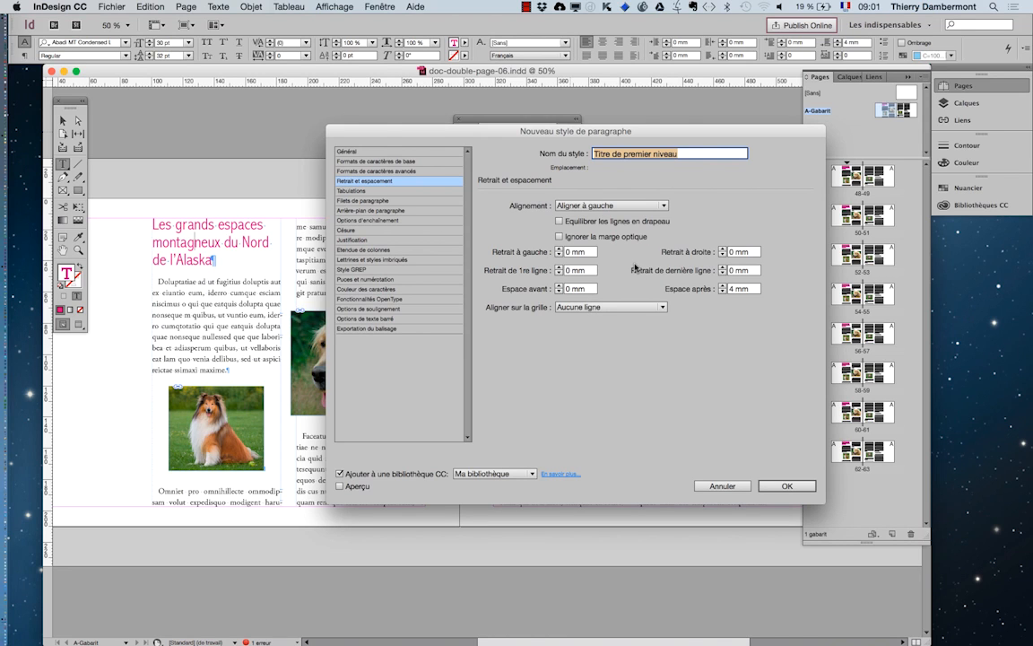
# Step: Check the new style's general settings and basic character formats, and create the style
pyautogui.click(350, 152)
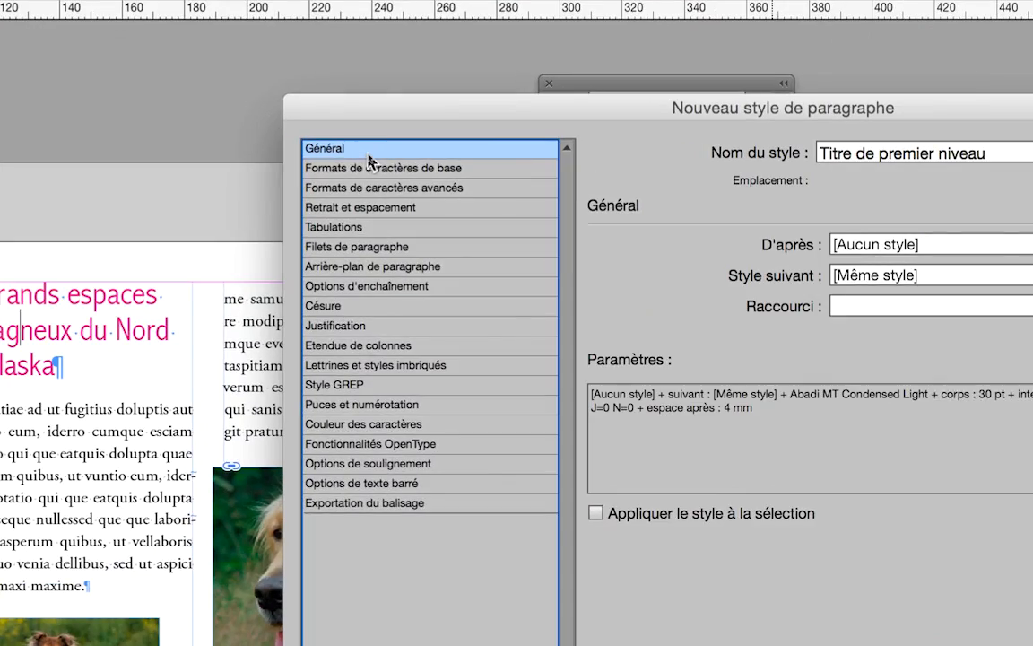
pyautogui.click(368, 165)
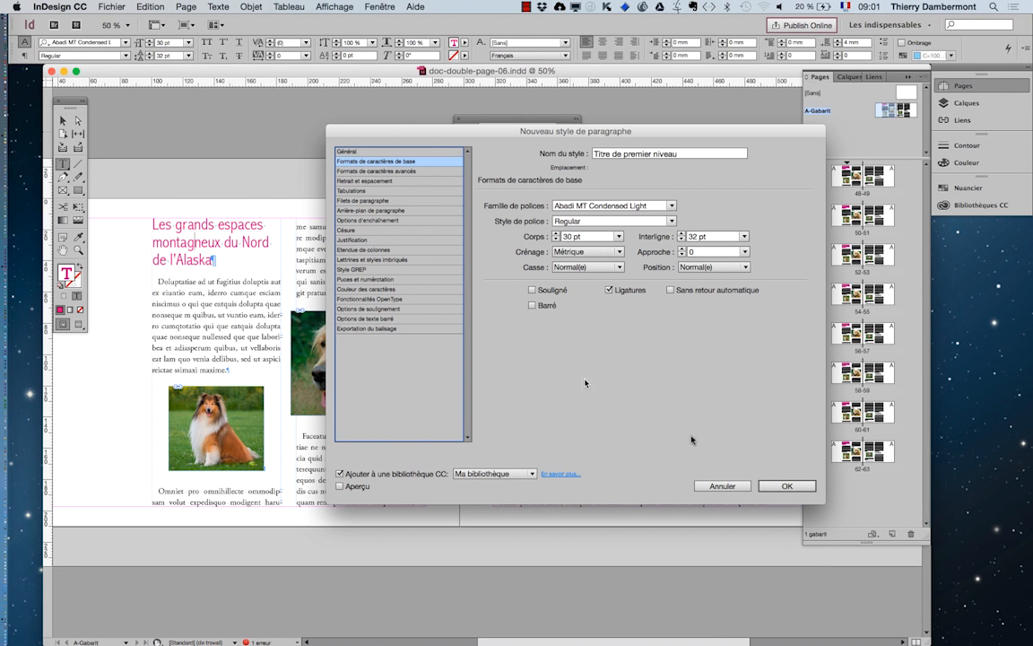
pyautogui.moveTo(687, 155); pyautogui.dragTo(603, 150)
pyautogui.click(786, 485)
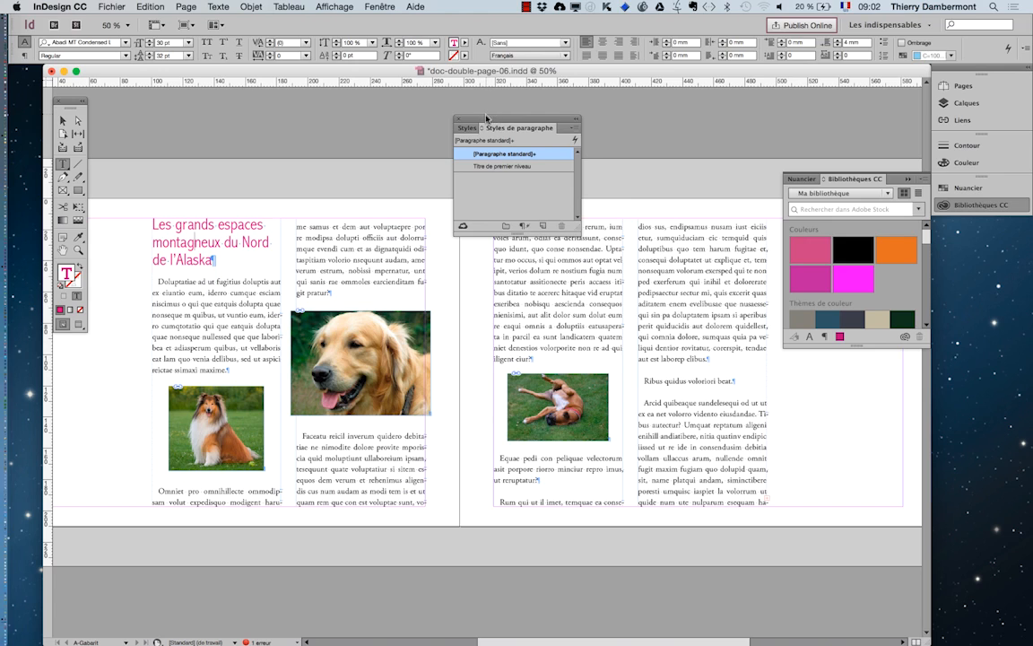
# Step: Apply the "Titre de premier niveau" paragraph style to the pink heading
pyautogui.moveTo(486, 117); pyautogui.dragTo(350, 154)
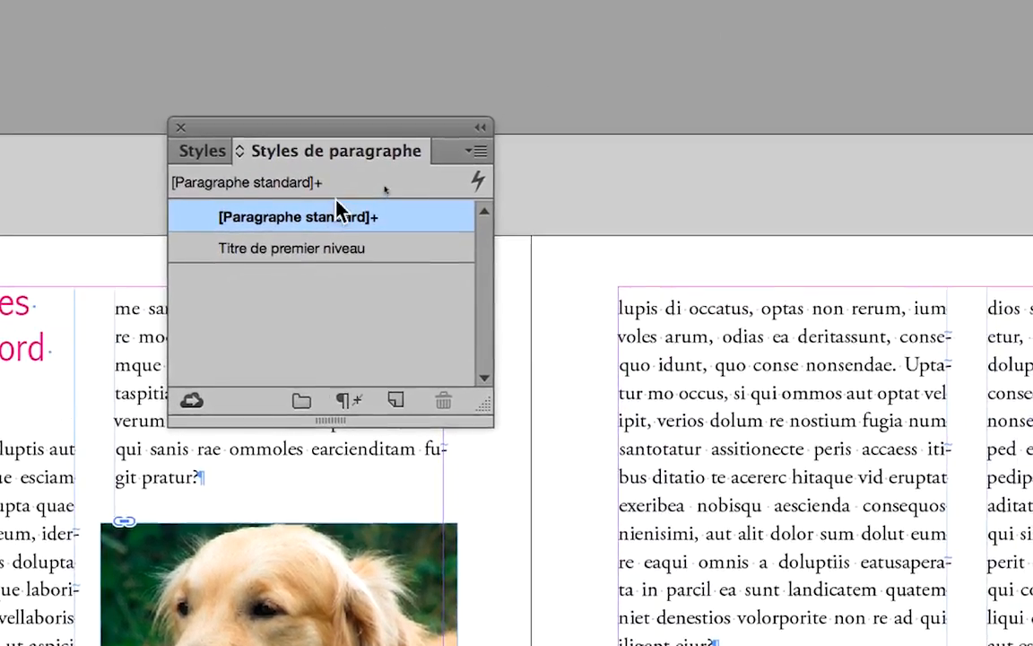
pyautogui.moveTo(341, 209)
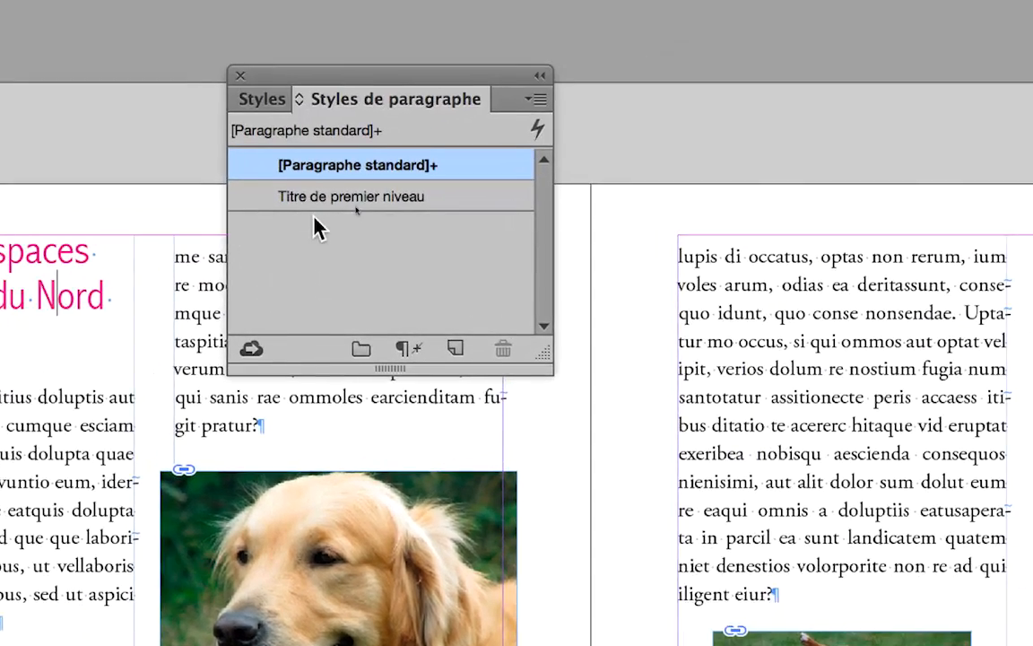
pyautogui.click(324, 202)
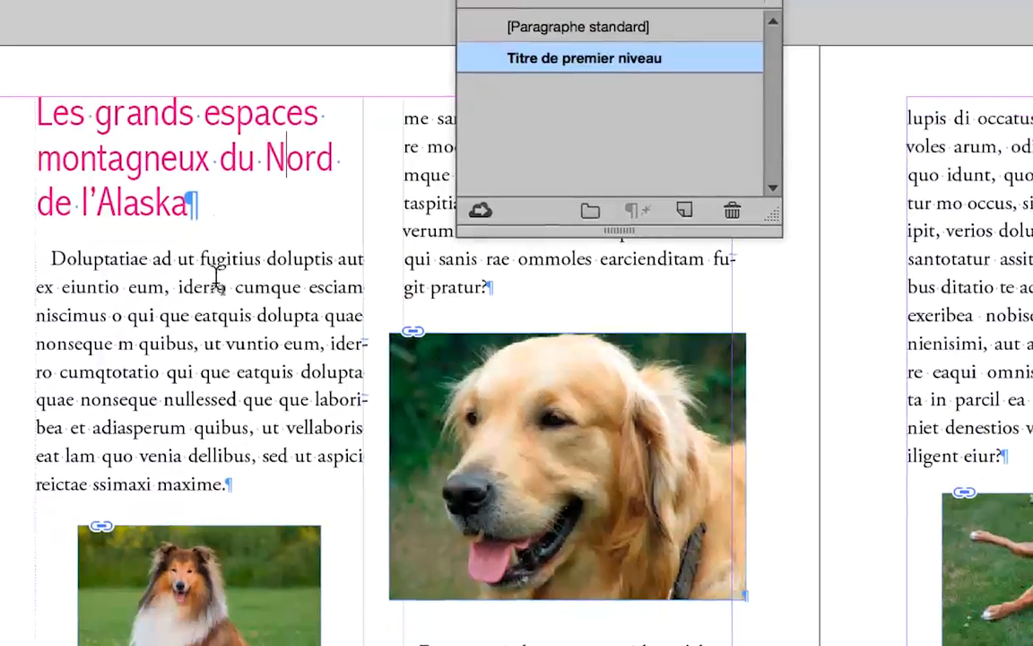
# Step: Compare the paragraph styles assigned to the first body paragraph and to the pink heading
pyautogui.click(242, 369)
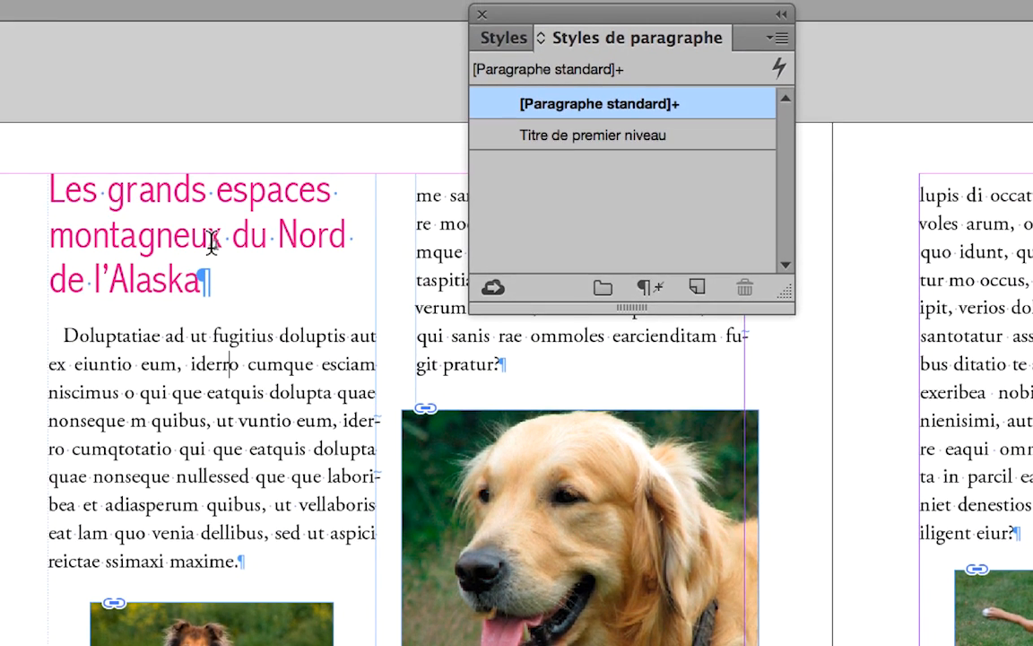
pyautogui.click(211, 240)
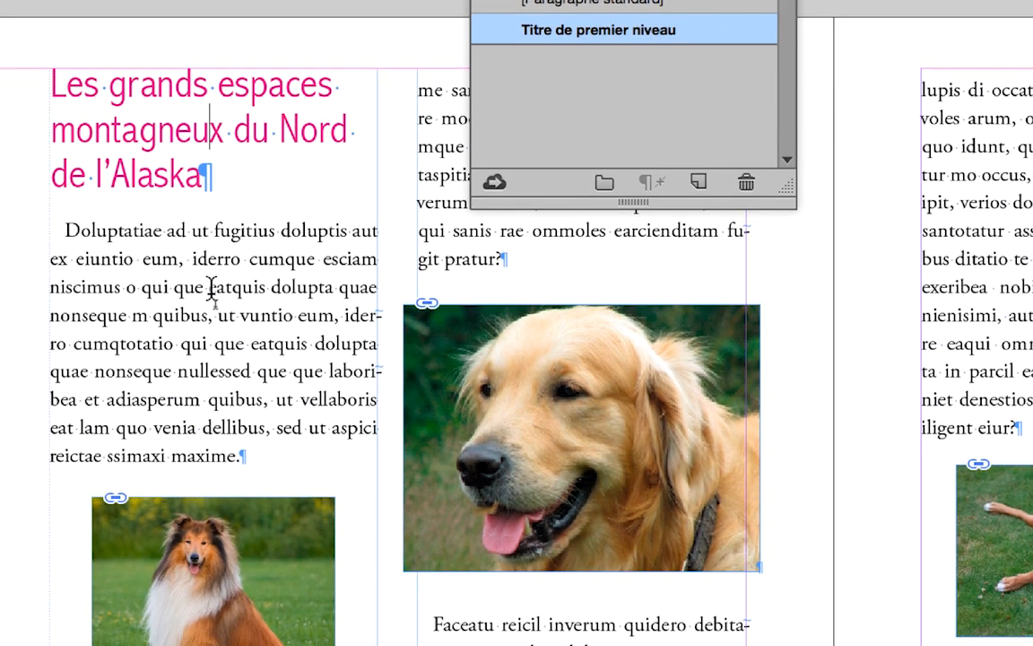
# Step: Create a paragraph style named "corps du texte" from the first body paragraph and apply it to the current selection
pyautogui.click(212, 288)
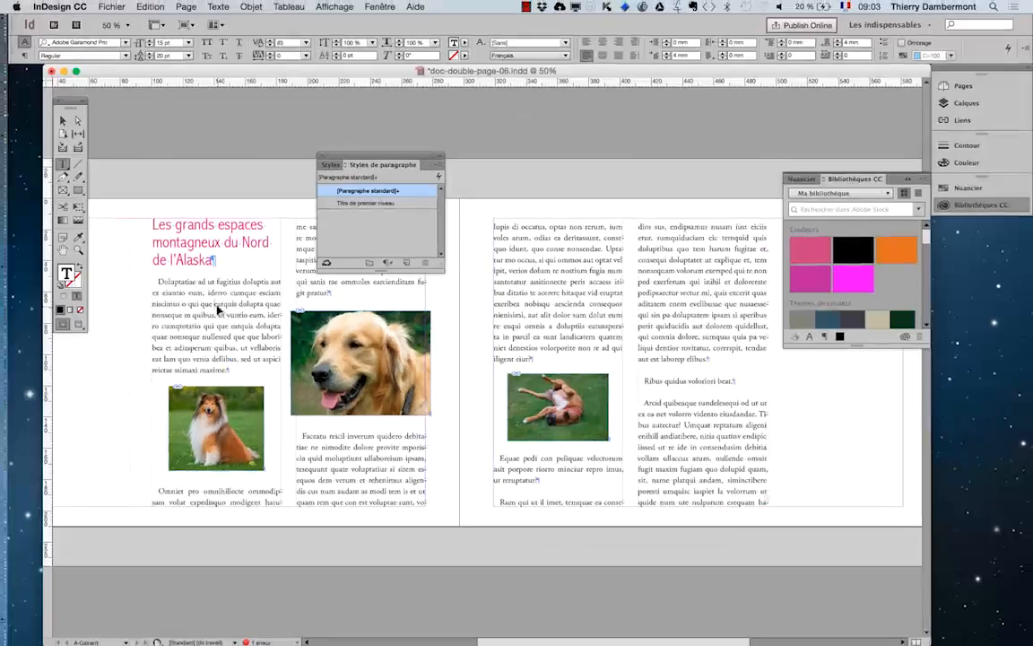
pyautogui.click(438, 168)
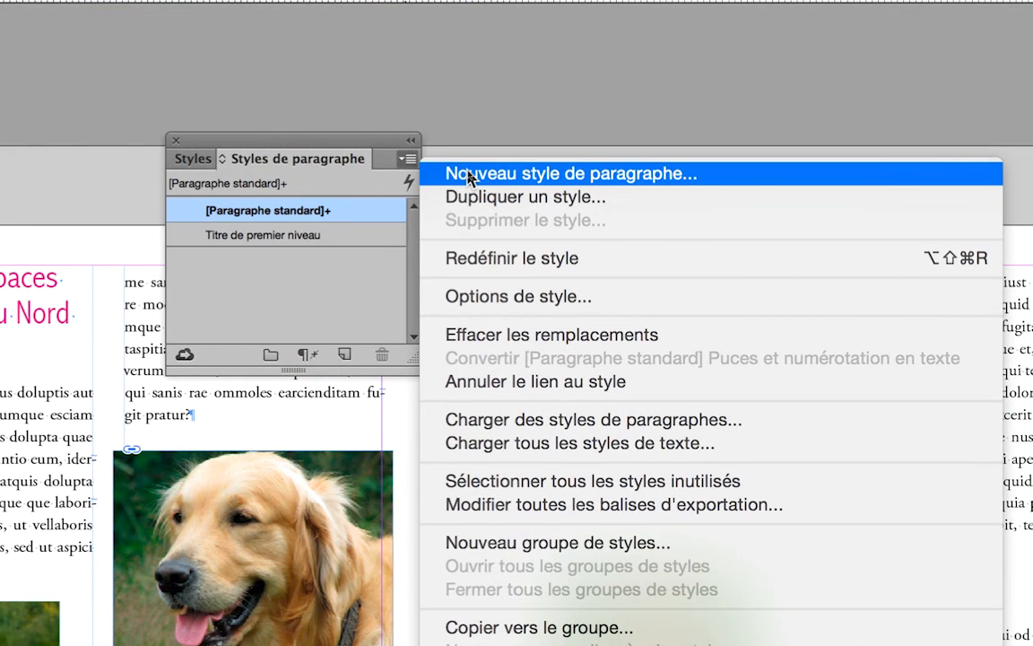
pyautogui.click(470, 175)
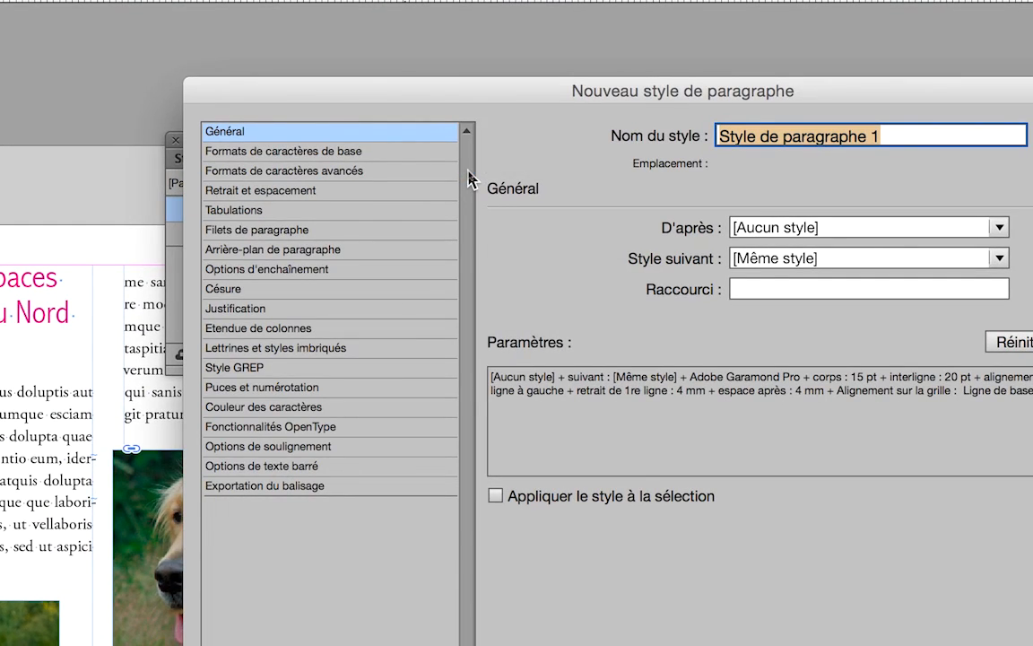
pyautogui.write('corps du')
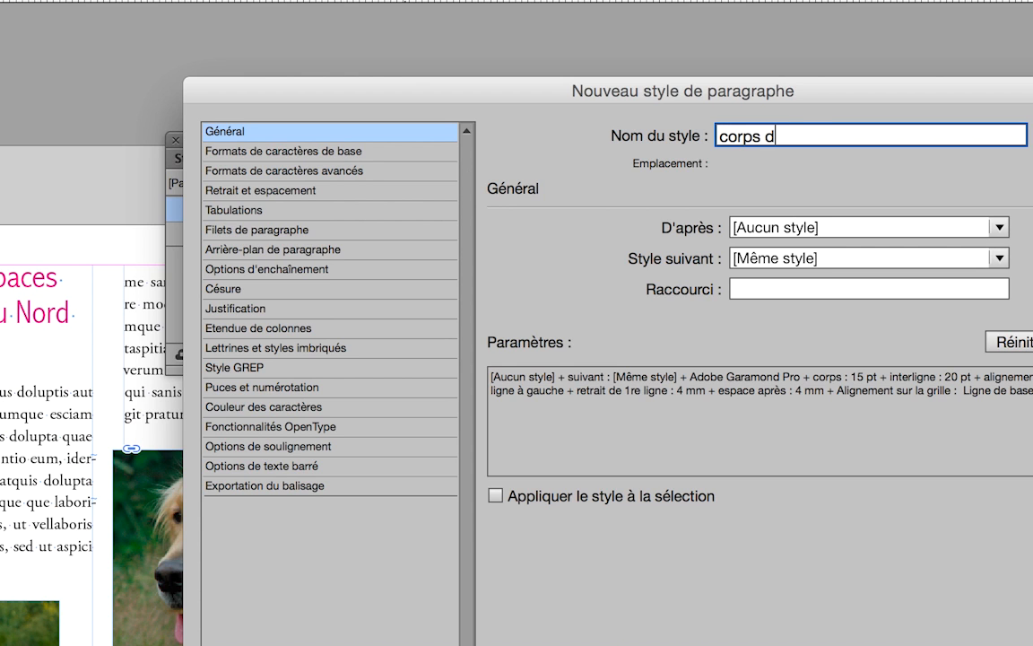
pyautogui.write(' texte')
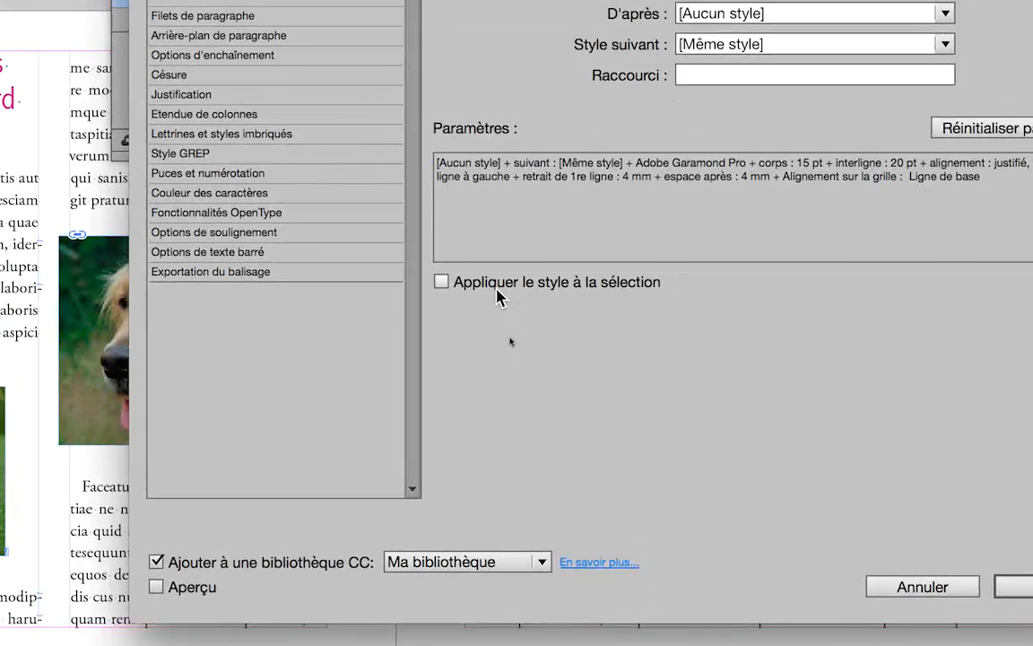
pyautogui.click(497, 288)
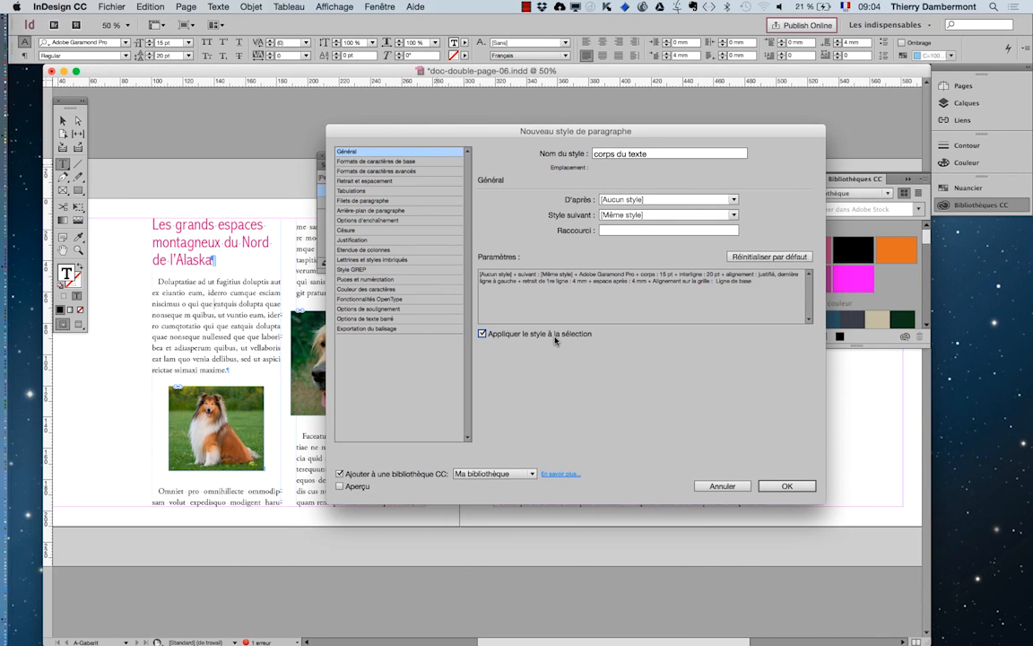
pyautogui.click(793, 488)
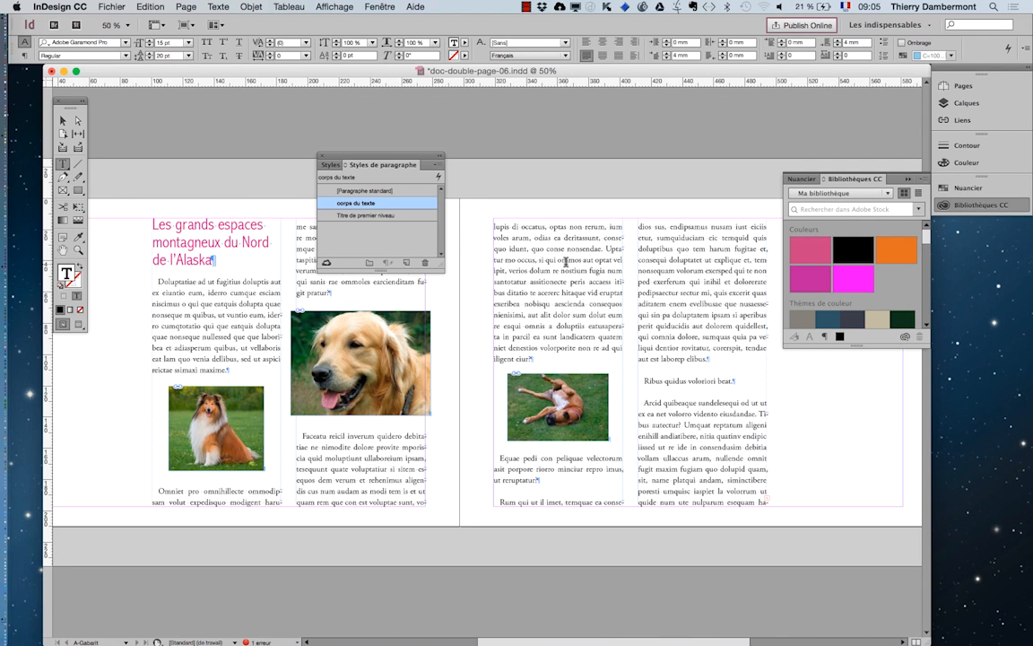
# Step: Check which paragraph style is assigned to the paragraph holding the collie photo
pyautogui.moveTo(398, 162); pyautogui.dragTo(451, 143)
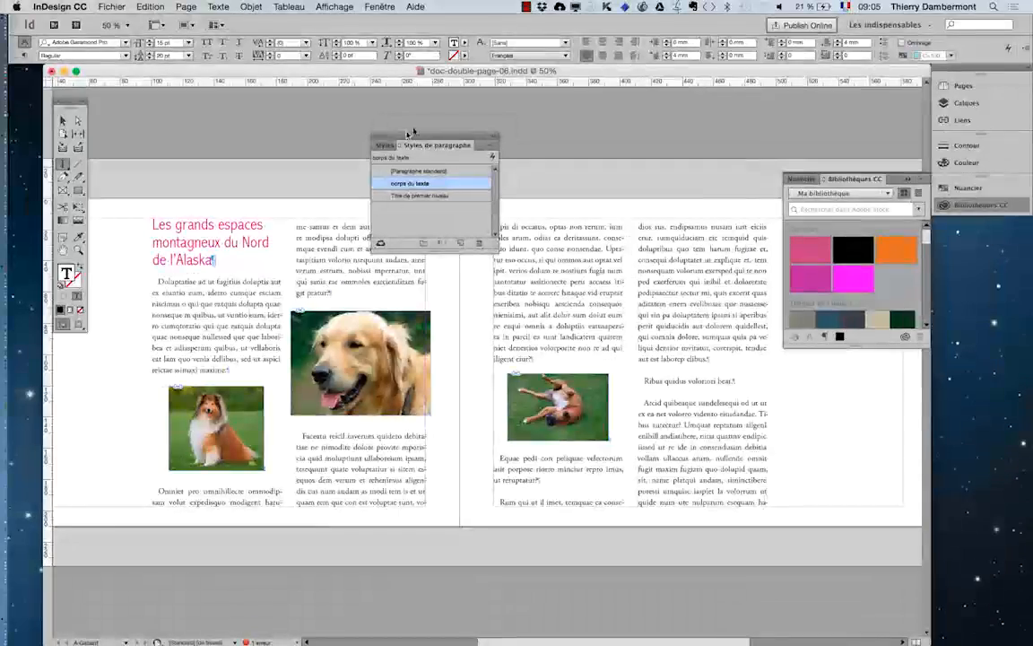
pyautogui.moveTo(409, 140); pyautogui.dragTo(314, 357)
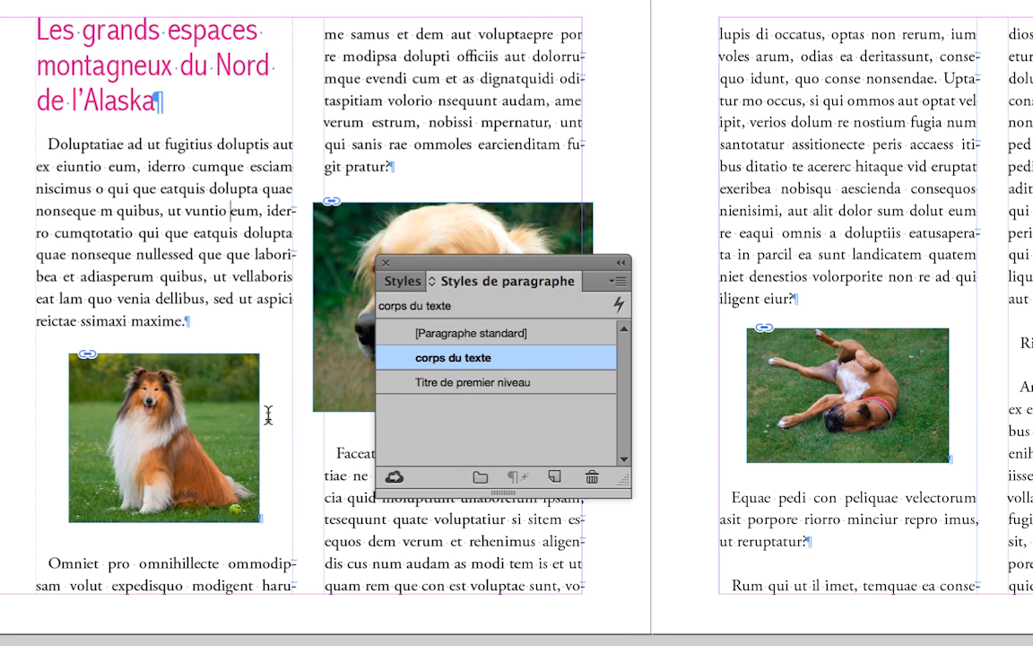
pyautogui.click(269, 415)
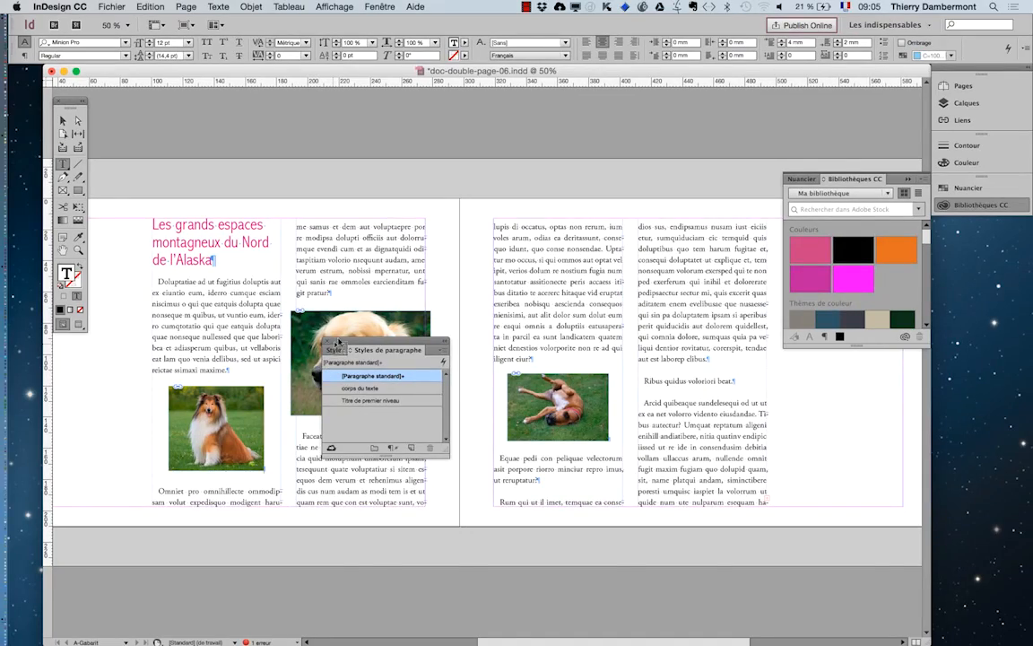
# Step: Create a paragraph style named "image dans la colonne" from the golden retriever photo's paragraph, keeping it applied to the selection
pyautogui.moveTo(342, 334); pyautogui.dragTo(507, 360)
pyautogui.moveTo(435, 356); pyautogui.dragTo(450, 358)
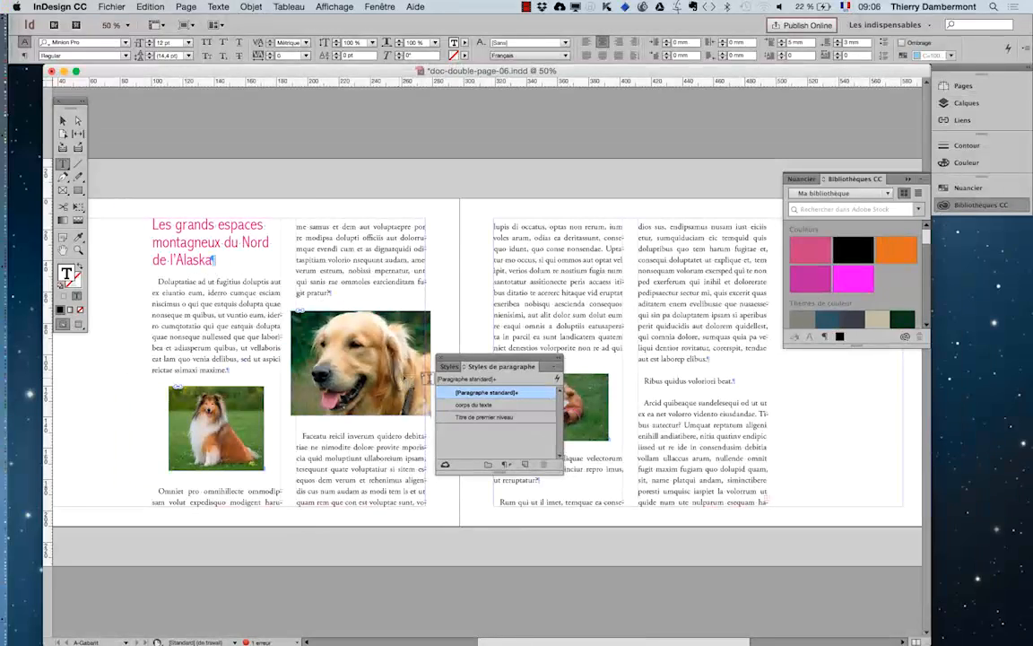
pyautogui.moveTo(481, 358); pyautogui.dragTo(554, 140)
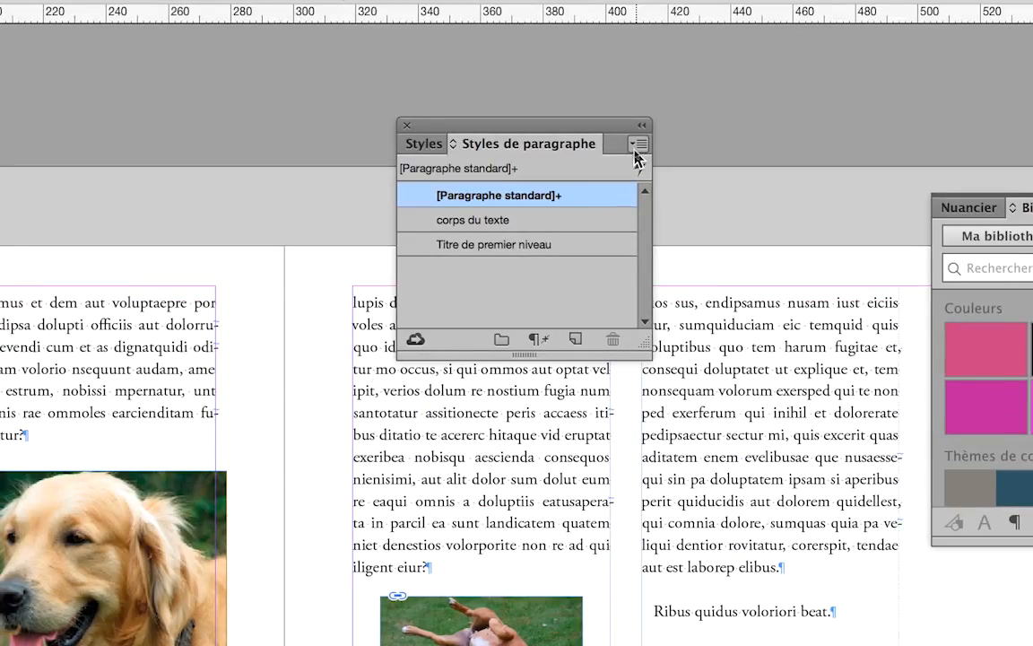
pyautogui.click(636, 150)
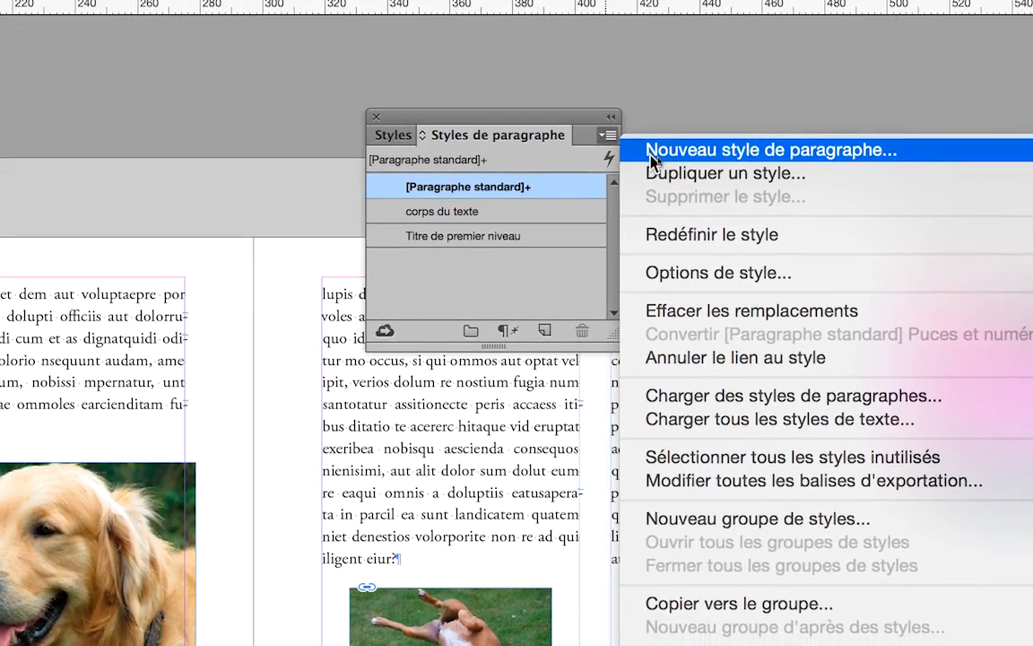
pyautogui.click(668, 163)
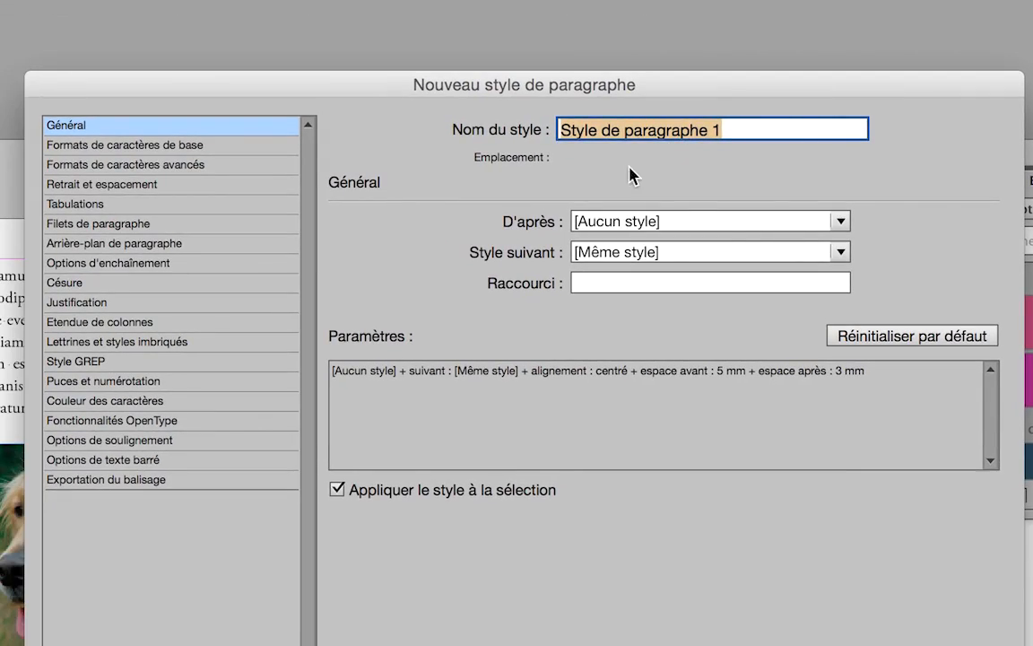
pyautogui.write('image ')
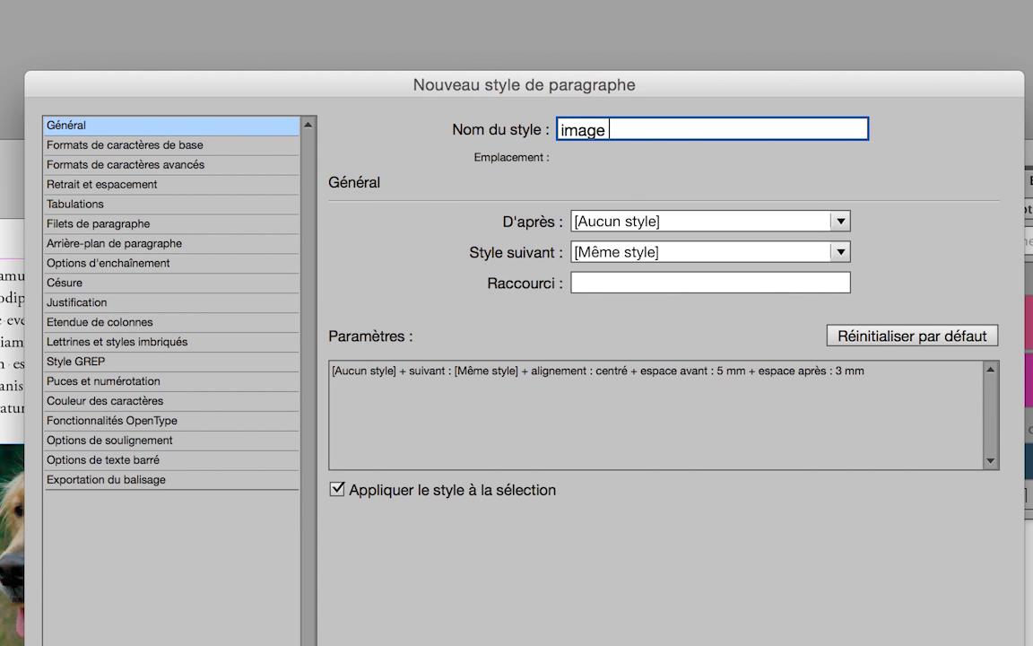
pyautogui.write('dans la colonne')
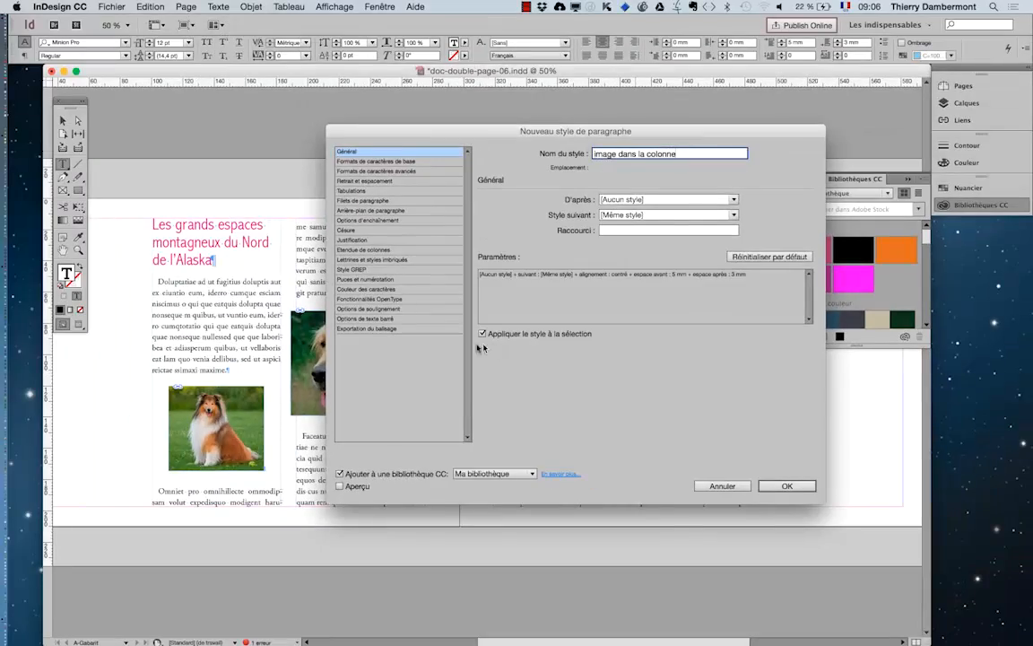
pyautogui.click(786, 487)
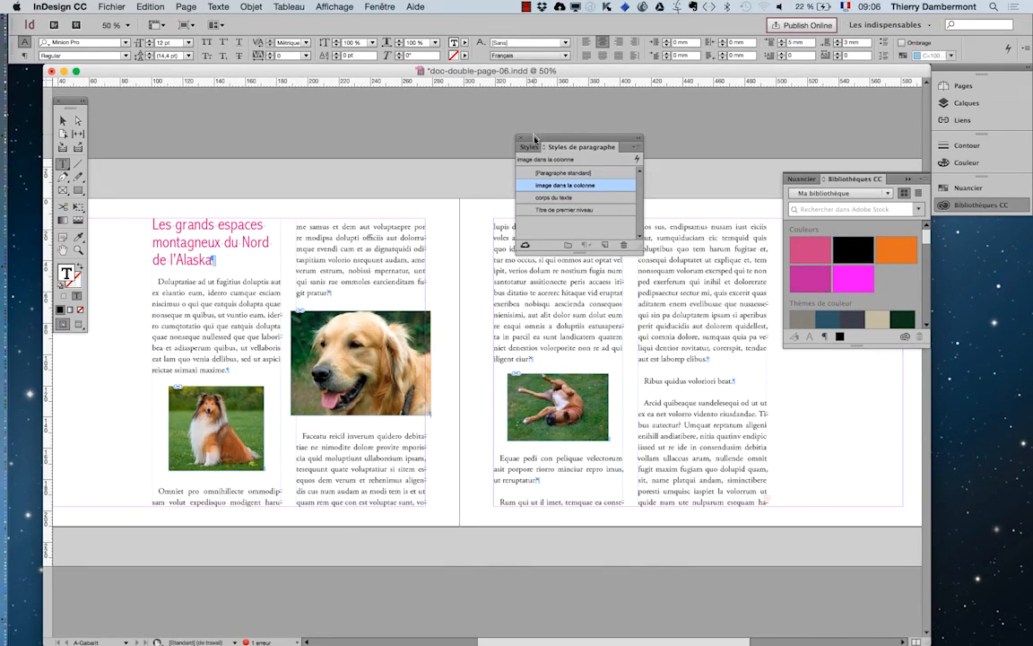
pyautogui.moveTo(534, 38); pyautogui.dragTo(421, 335)
pyautogui.moveTo(477, 287); pyautogui.dragTo(466, 310)
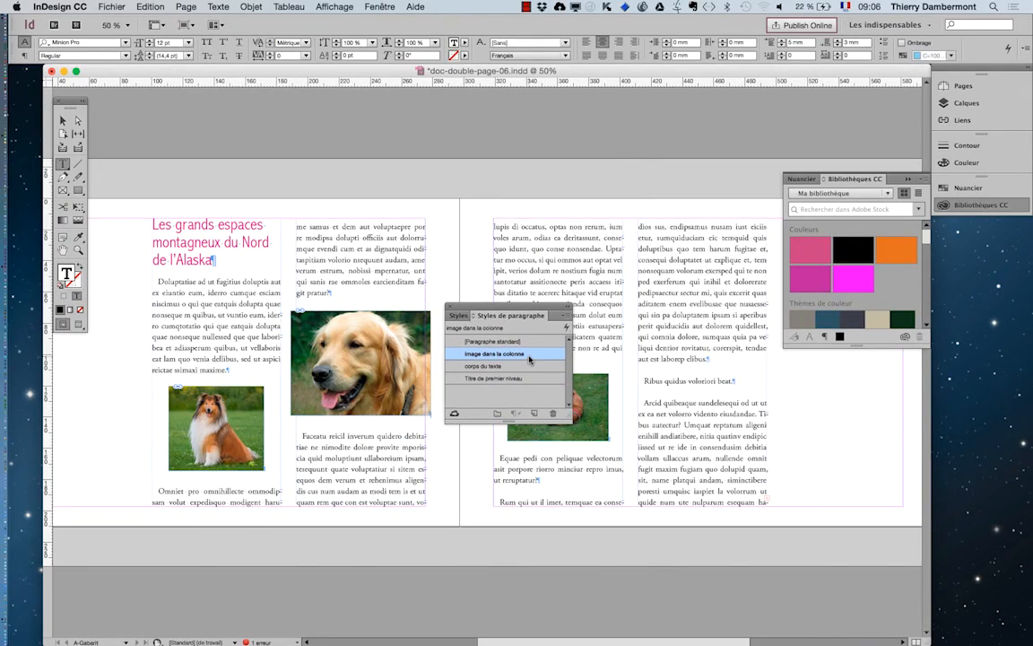